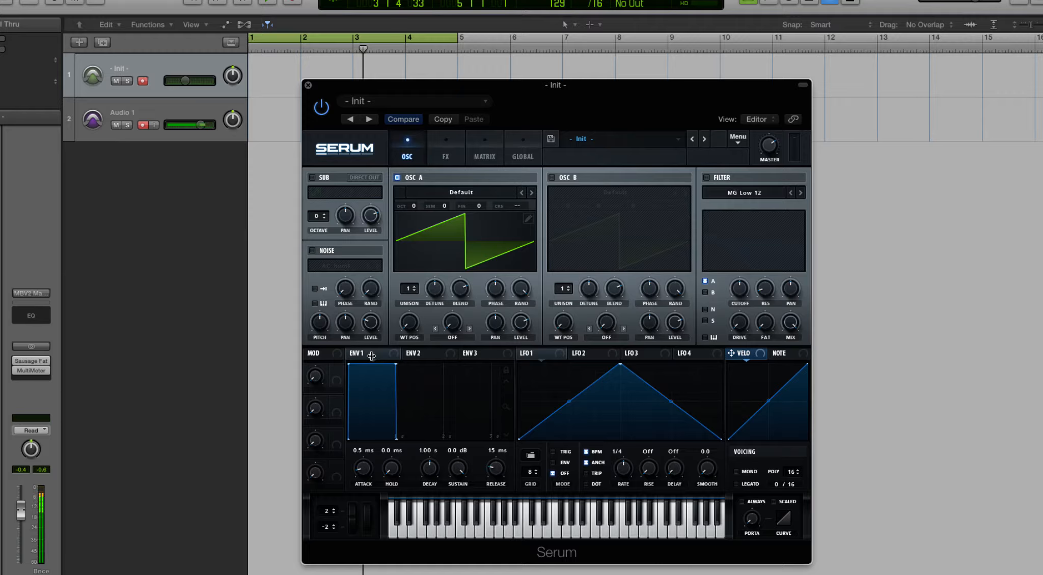
- Set Envelope 2's attack to 0.0 ms and its sustain to 0.00%
{"action": "left_click", "coordinate": [415, 353]}
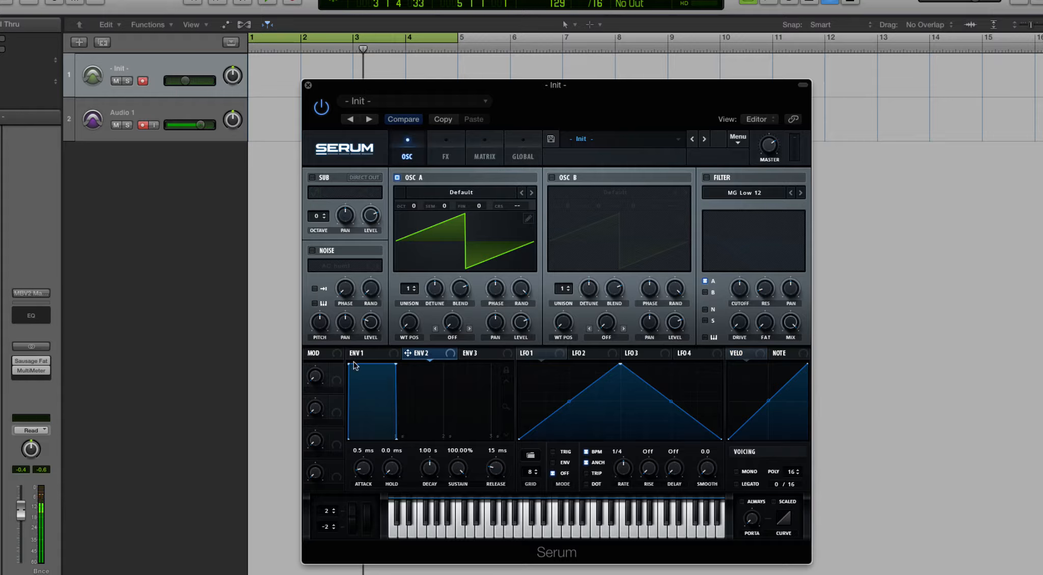
{"action": "left_click_drag", "start_coordinate": [358, 468], "coordinate": [359, 399]}
{"action": "left_click_drag", "start_coordinate": [454, 463], "coordinate": [472, 557]}
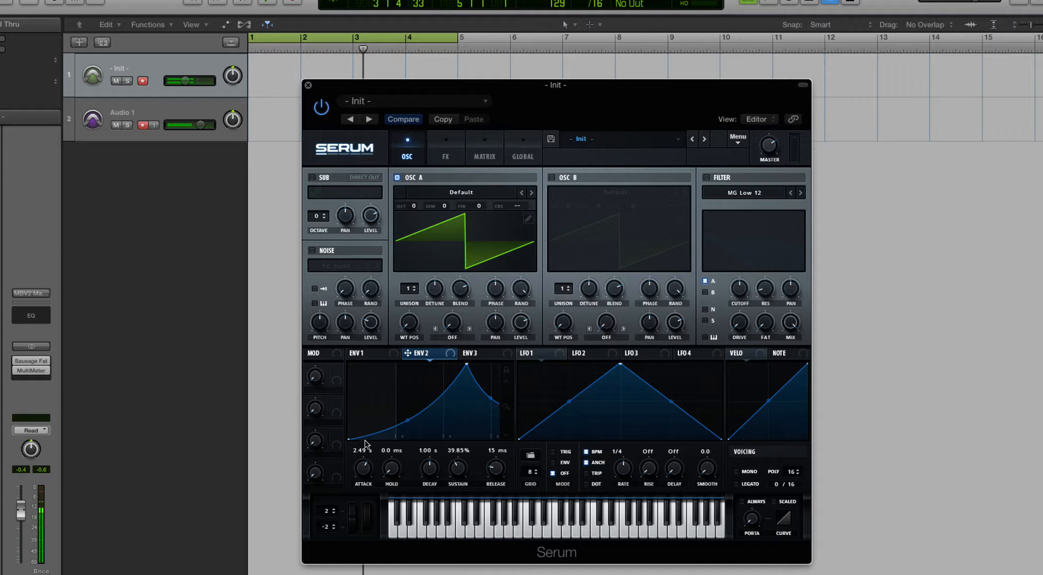
{"action": "left_click_drag", "start_coordinate": [363, 466], "coordinate": [362, 515]}
{"action": "left_click_drag", "start_coordinate": [470, 474], "coordinate": [466, 542]}
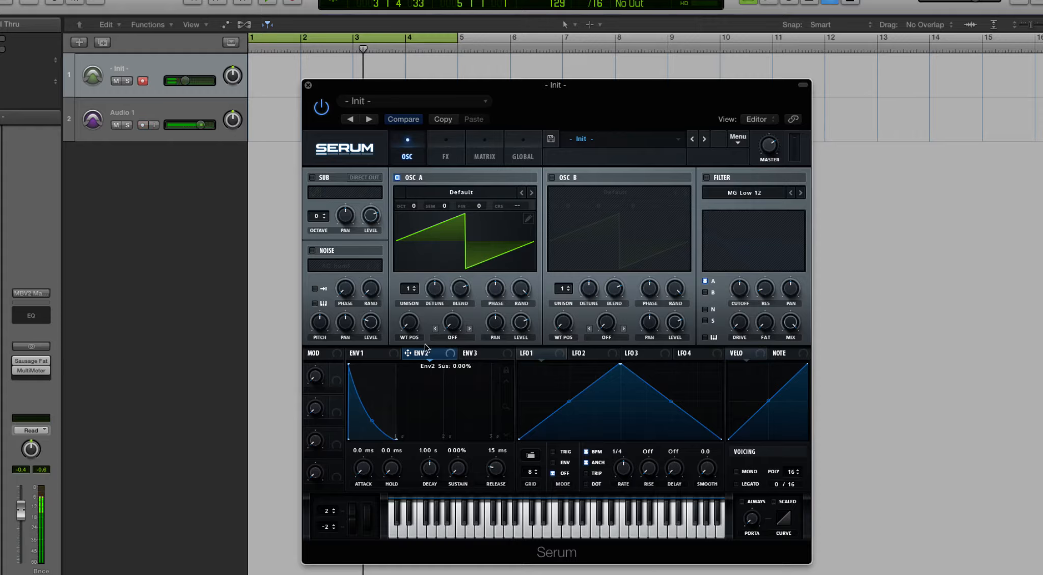
- Try a long attack of about 1.2 s on Envelope 1, then shorten it to 16 ms
{"action": "left_click", "coordinate": [377, 355]}
{"action": "left_click_drag", "start_coordinate": [367, 449], "coordinate": [363, 412]}
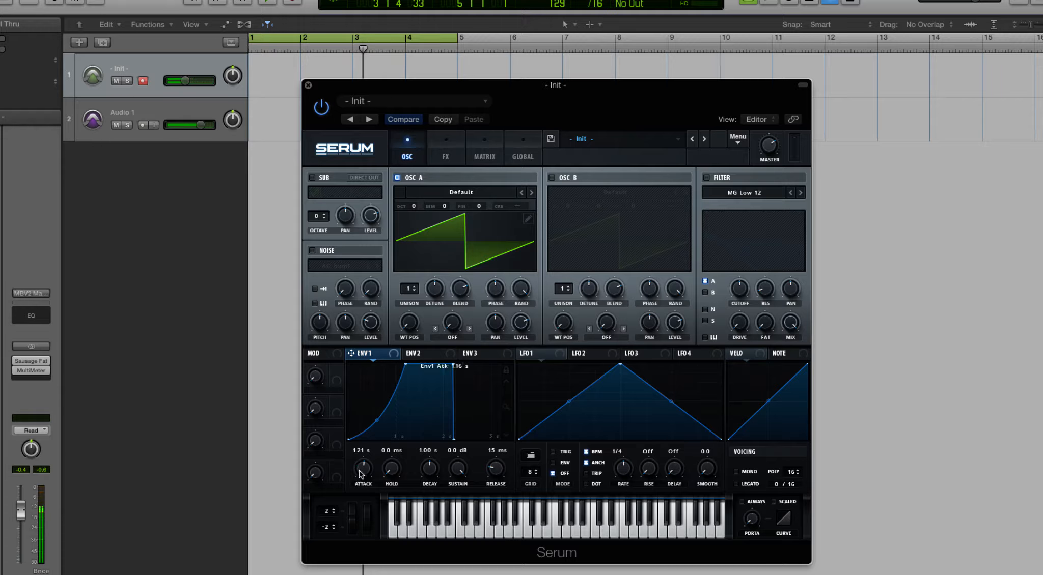
{"action": "left_click_drag", "start_coordinate": [358, 469], "coordinate": [363, 512]}
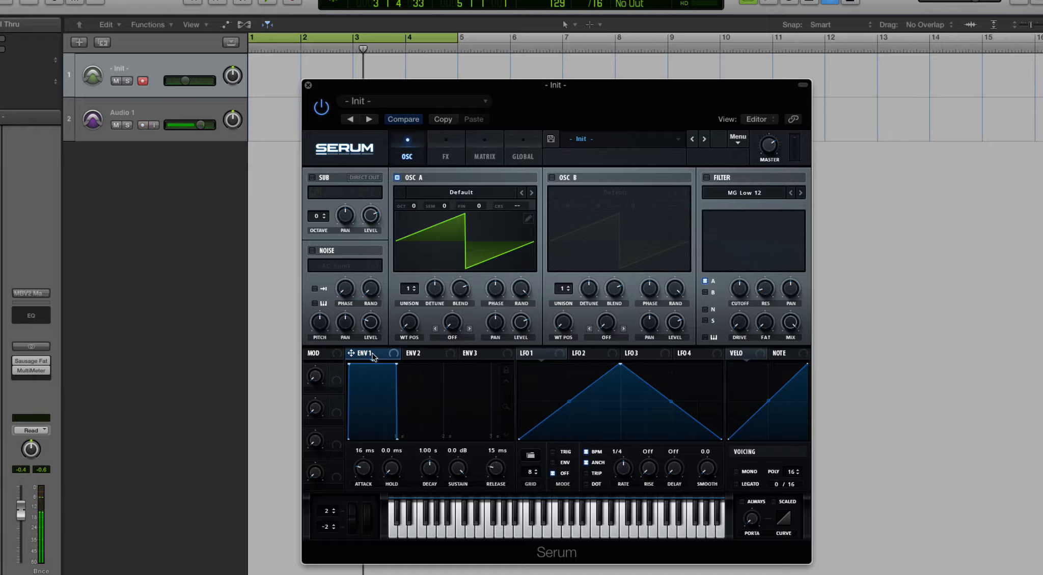
- Examine Envelopes 1, 2 and 3 one after another to compare their shapes and settings
{"action": "left_click", "coordinate": [436, 355]}
{"action": "left_click", "coordinate": [472, 355]}
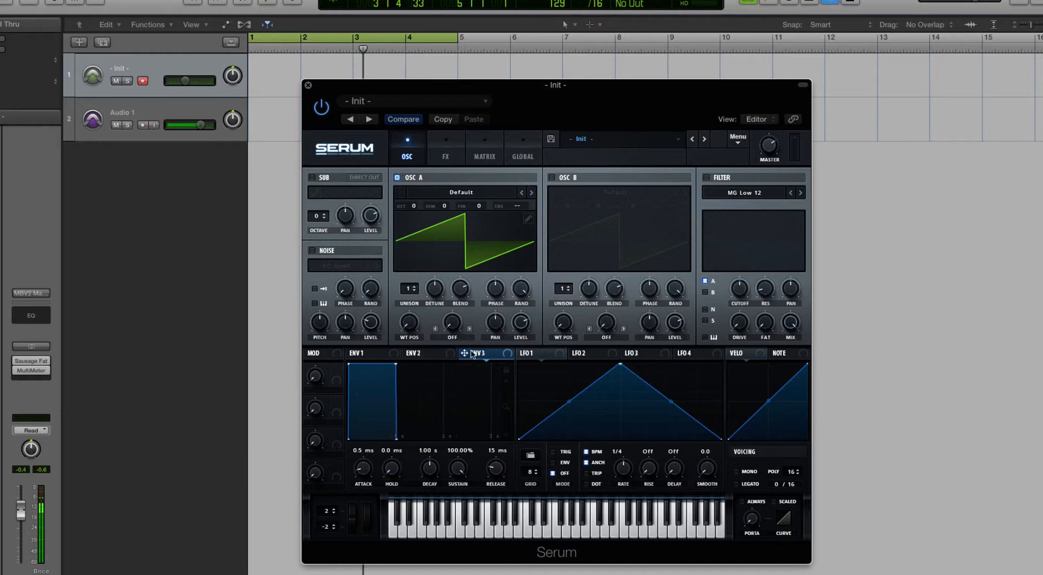
{"action": "left_click", "coordinate": [435, 355]}
{"action": "left_click", "coordinate": [466, 354]}
{"action": "left_click", "coordinate": [427, 354]}
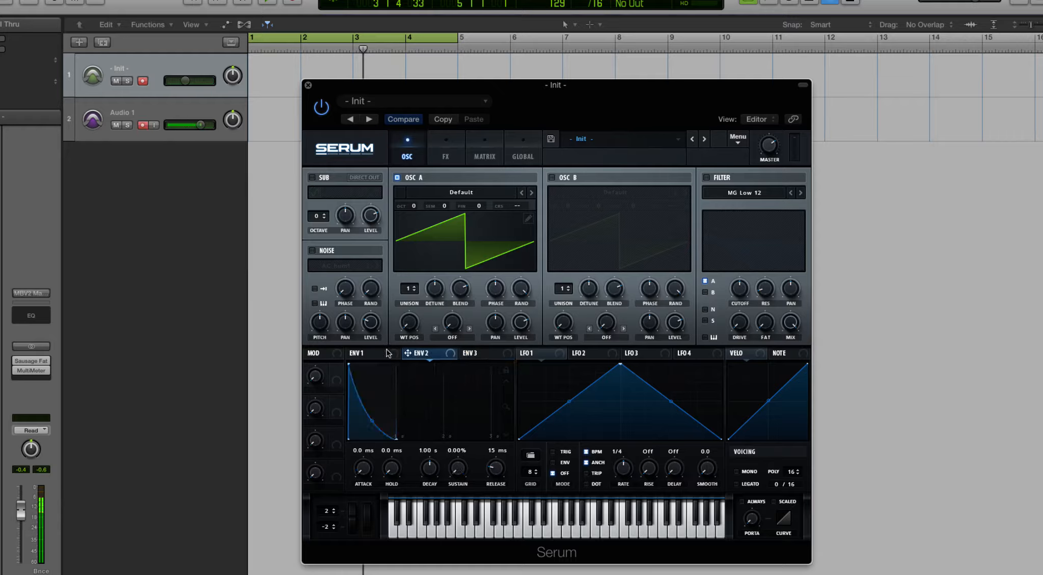
{"action": "left_click", "coordinate": [377, 353]}
{"action": "left_click", "coordinate": [418, 354]}
{"action": "left_click", "coordinate": [482, 355]}
{"action": "left_click", "coordinate": [371, 358]}
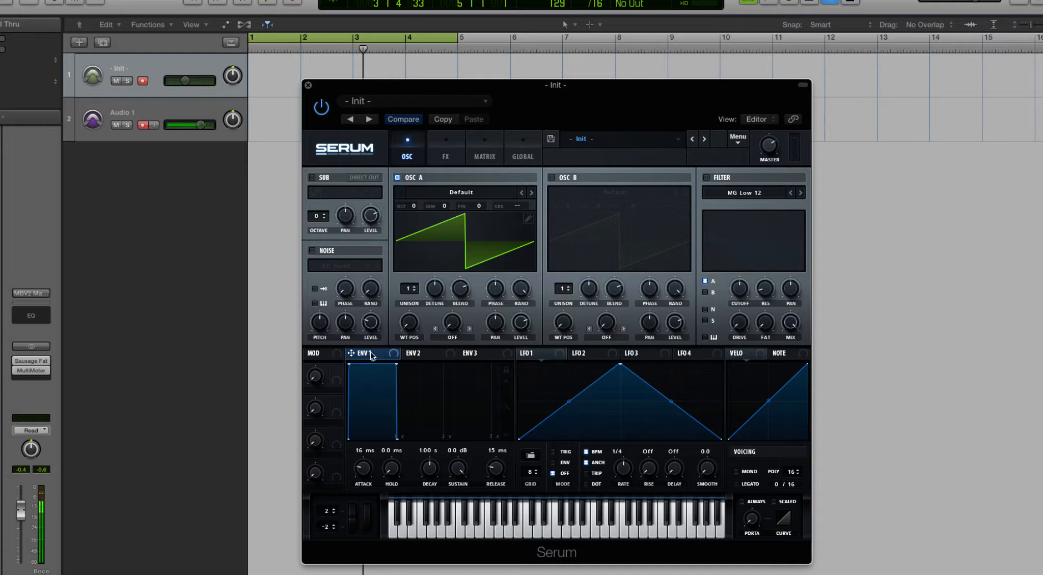
{"action": "left_click", "coordinate": [411, 355]}
{"action": "left_click", "coordinate": [481, 355]}
{"action": "left_click", "coordinate": [387, 354]}
{"action": "left_click", "coordinate": [417, 355]}
- Set Envelope 1's decay to 1.09 s and sustain to -7.1 dB, and slightly straighten its decay curve
{"action": "left_click", "coordinate": [377, 355]}
{"action": "left_click_drag", "start_coordinate": [397, 366], "coordinate": [402, 391]}
{"action": "left_click", "coordinate": [414, 354]}
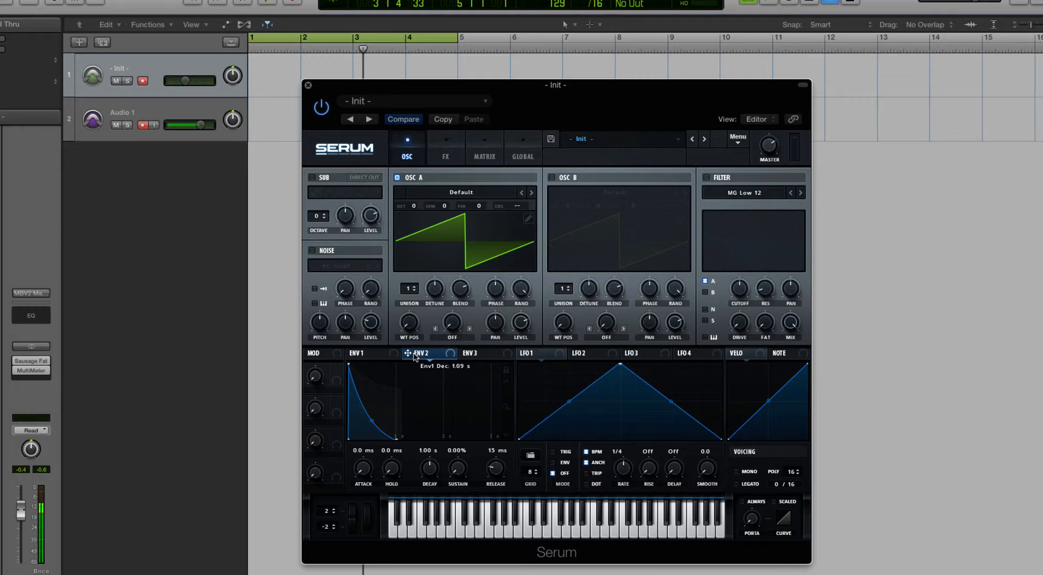
{"action": "left_click", "coordinate": [484, 355]}
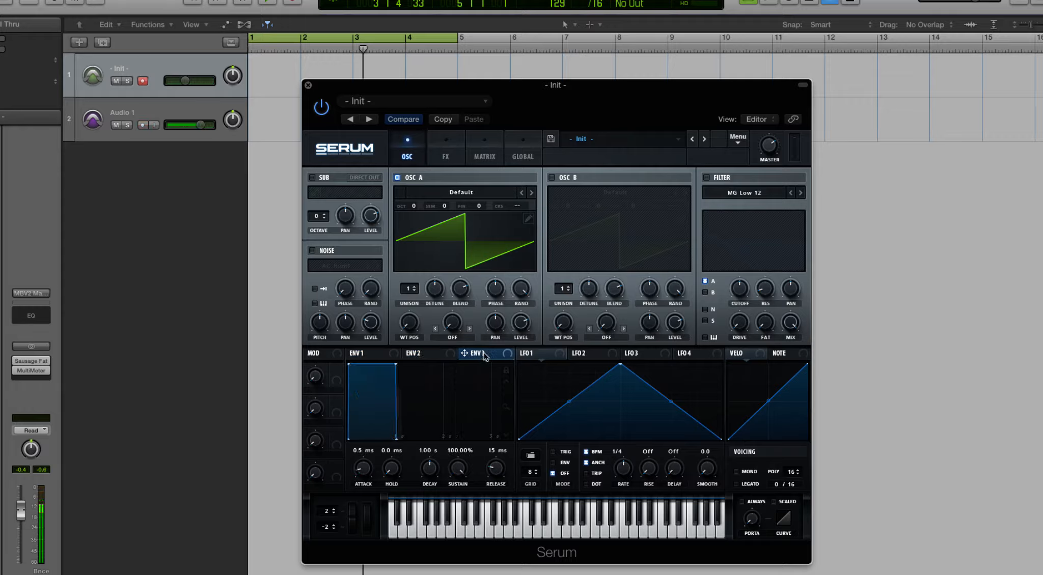
{"action": "left_click", "coordinate": [387, 357]}
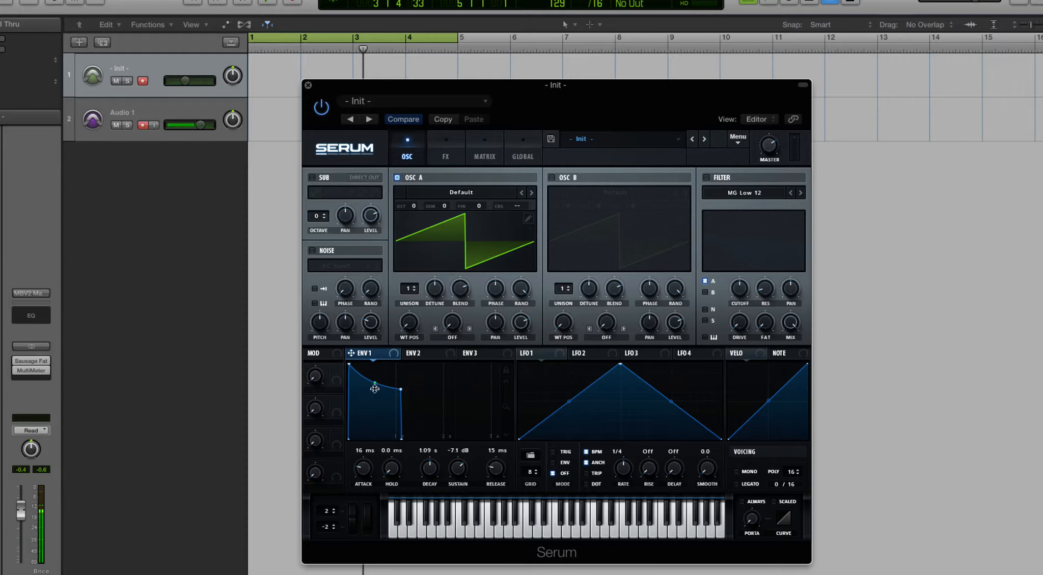
{"action": "mouse_move", "coordinate": [375, 385]}
{"action": "left_mouse_down"}
{"action": "mouse_move", "coordinate": [372, 444]}
{"action": "mouse_move", "coordinate": [373, 378]}
{"action": "left_mouse_up"}
- Review Envelopes 2 and 3 against the reshaped Envelope 1, ending on Envelope 1
{"action": "left_click", "coordinate": [423, 355]}
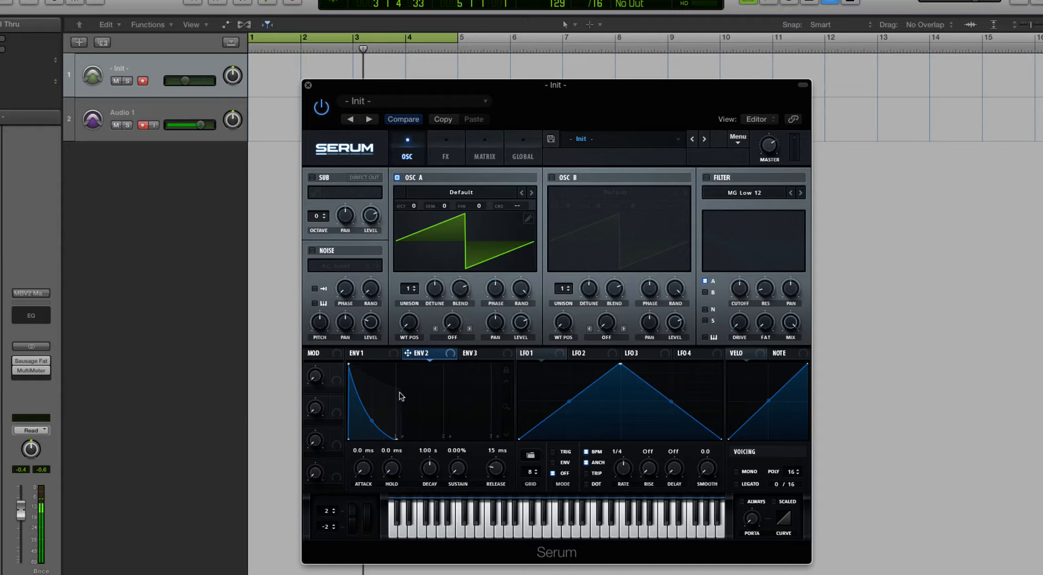
{"action": "left_click", "coordinate": [476, 356]}
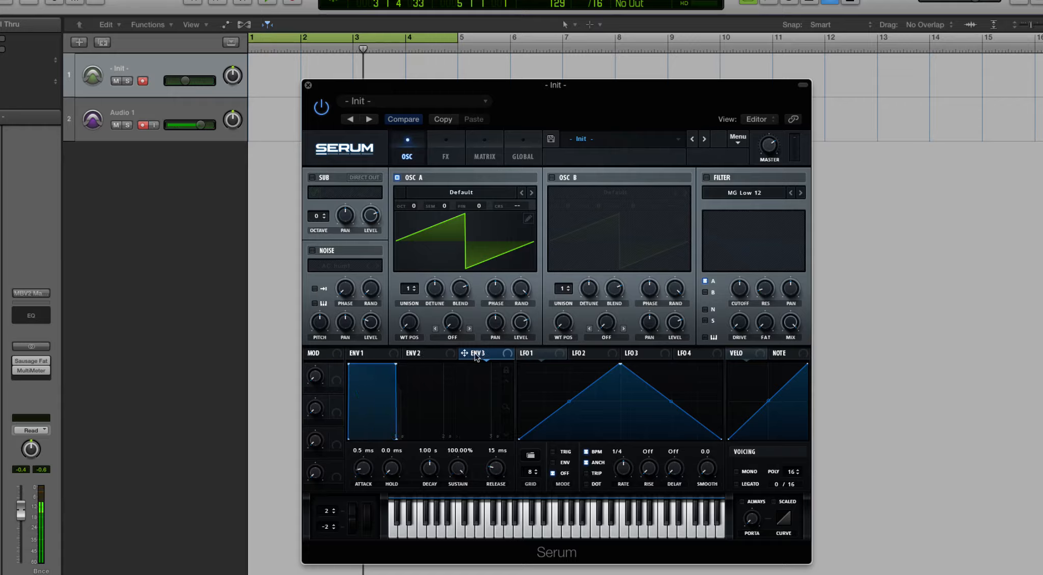
{"action": "left_click", "coordinate": [369, 356]}
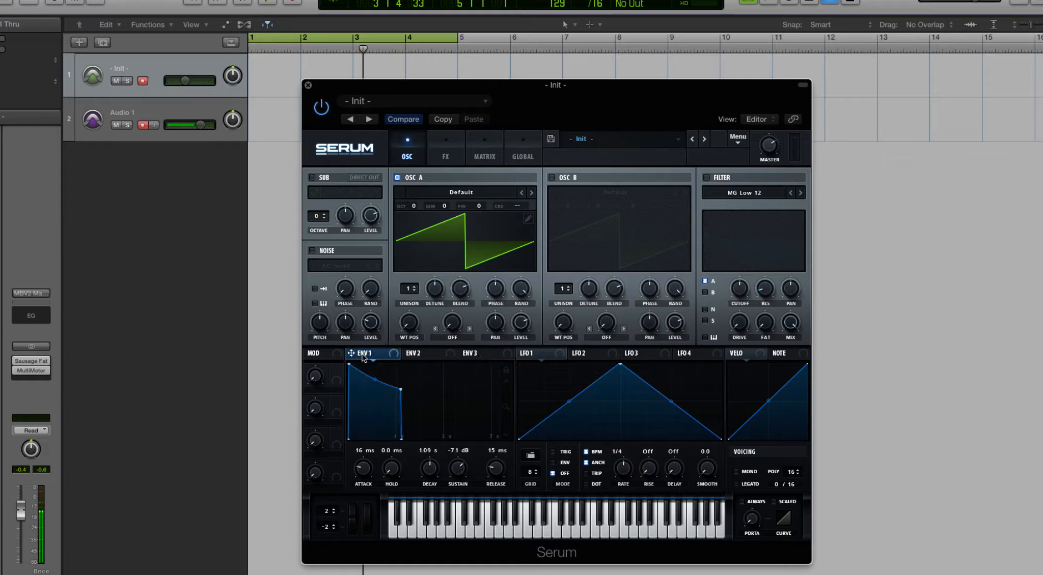
{"action": "left_click", "coordinate": [477, 353]}
{"action": "left_click", "coordinate": [364, 356]}
{"action": "left_click", "coordinate": [415, 354]}
{"action": "left_click", "coordinate": [468, 356]}
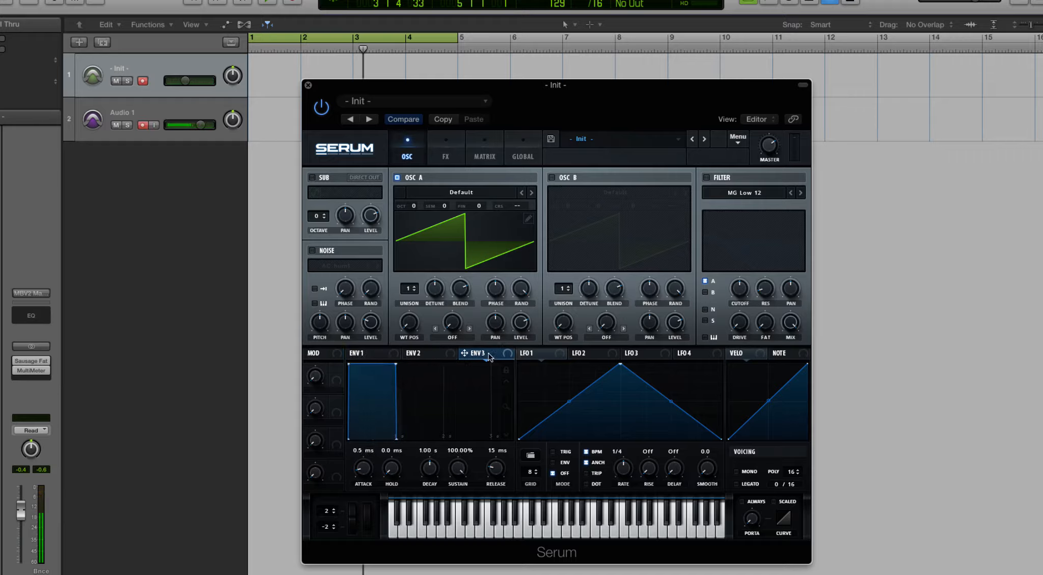
{"action": "left_click", "coordinate": [377, 356]}
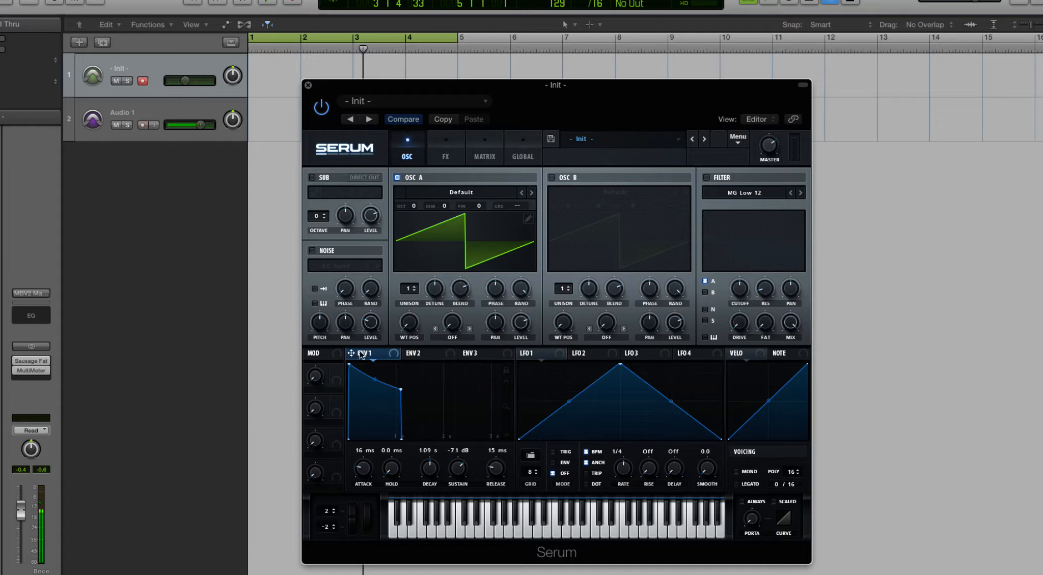
- Try Envelope 1 as a modulator of Oscillator A's warp amount, then remove all modulators from that control
{"action": "left_click_drag", "start_coordinate": [359, 352], "coordinate": [452, 325]}
{"action": "right_click", "coordinate": [452, 323]}
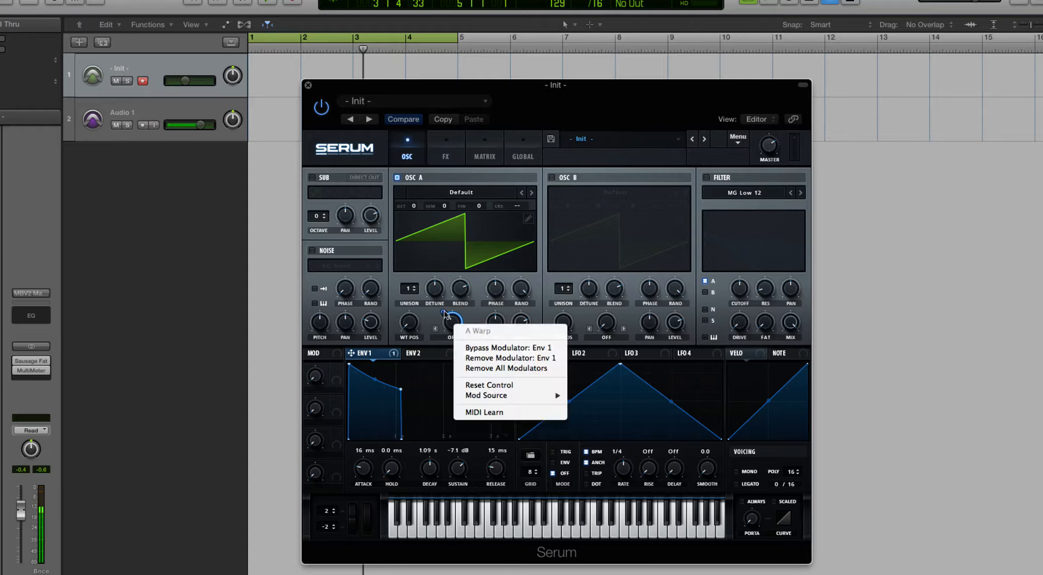
{"action": "left_click", "coordinate": [484, 373]}
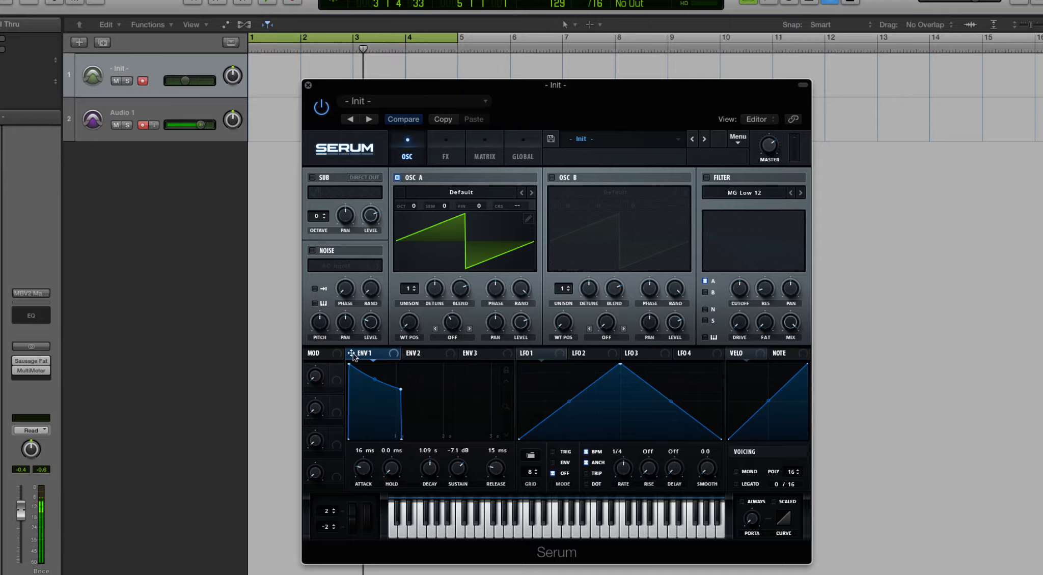
- Assign Envelope 1 as a modulator to both the warp and the pan of Oscillator A
{"action": "left_click_drag", "start_coordinate": [352, 353], "coordinate": [450, 323]}
{"action": "left_click_drag", "start_coordinate": [394, 355], "coordinate": [496, 328]}
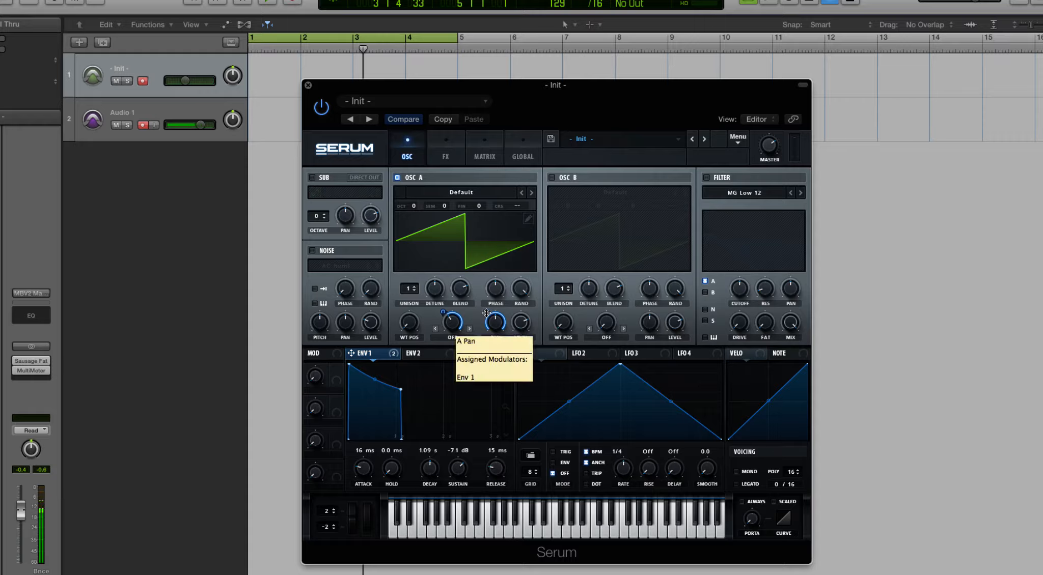
- Remove all modulators from Oscillator A's pan and warp controls
{"action": "right_click", "coordinate": [499, 322]}
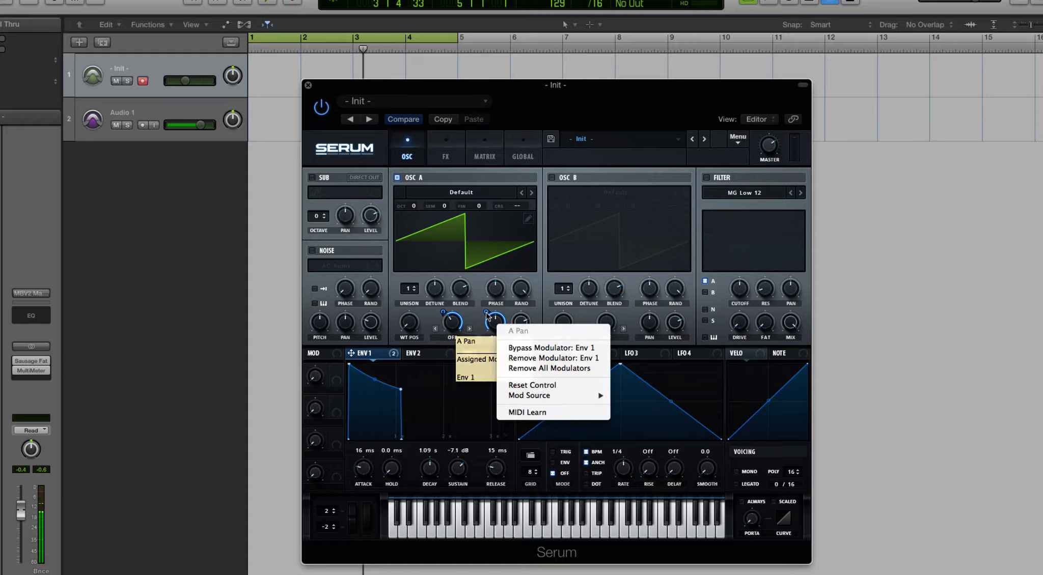
{"action": "left_click", "coordinate": [539, 369]}
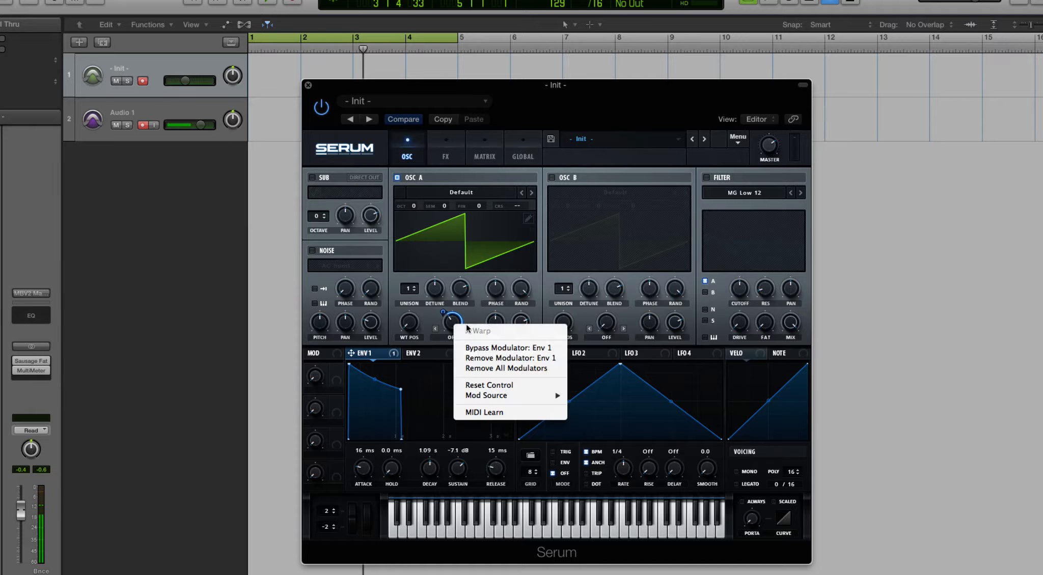
{"action": "right_click", "coordinate": [452, 322]}
{"action": "left_click", "coordinate": [505, 370]}
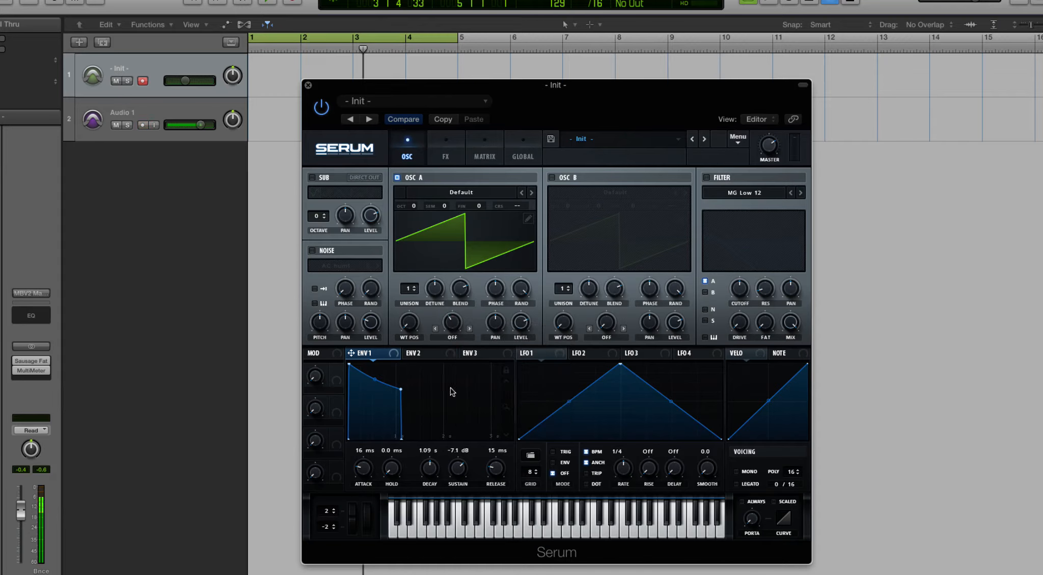
- Shape Envelope 1 with a steep decay curve: attack 0.1 ms, decay 1.58 s, sustain -19.5 dB and release 0.0 ms
{"action": "left_click_drag", "start_coordinate": [349, 364], "coordinate": [427, 388]}
{"action": "left_click_drag", "start_coordinate": [363, 471], "coordinate": [364, 516]}
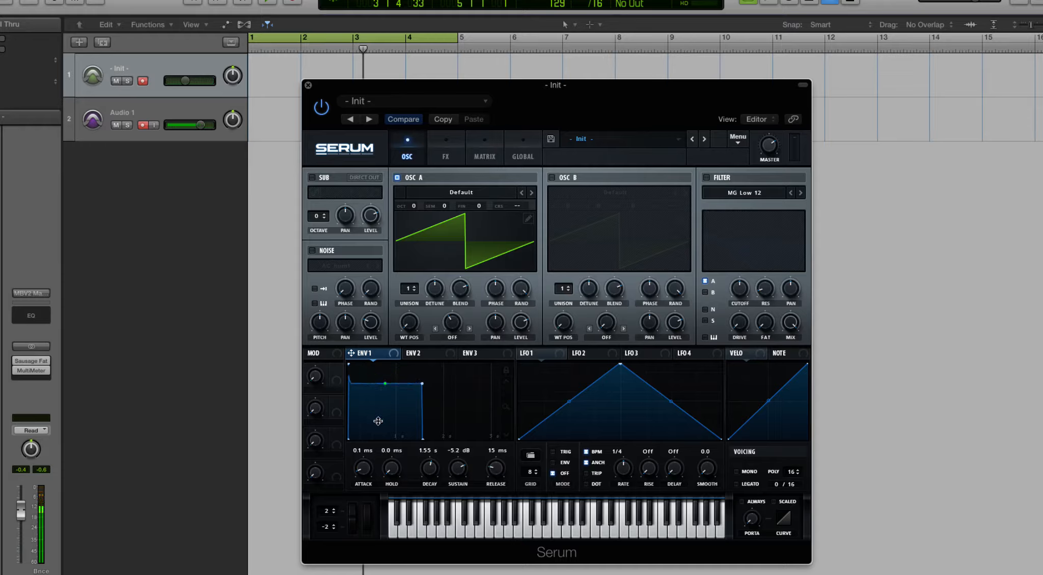
{"action": "left_click_drag", "start_coordinate": [422, 383], "coordinate": [487, 384]}
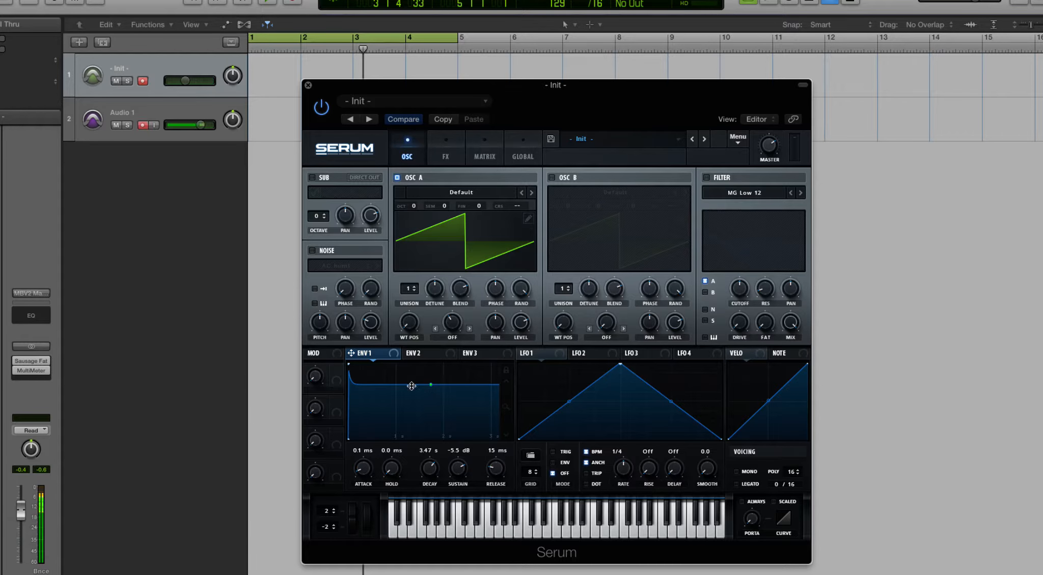
{"action": "left_click_drag", "start_coordinate": [488, 469], "coordinate": [450, 520]}
{"action": "mouse_move", "coordinate": [423, 475]}
{"action": "left_mouse_down"}
{"action": "mouse_move", "coordinate": [423, 542]}
{"action": "mouse_move", "coordinate": [426, 460]}
{"action": "mouse_move", "coordinate": [430, 503]}
{"action": "mouse_move", "coordinate": [429, 492]}
{"action": "left_mouse_up"}
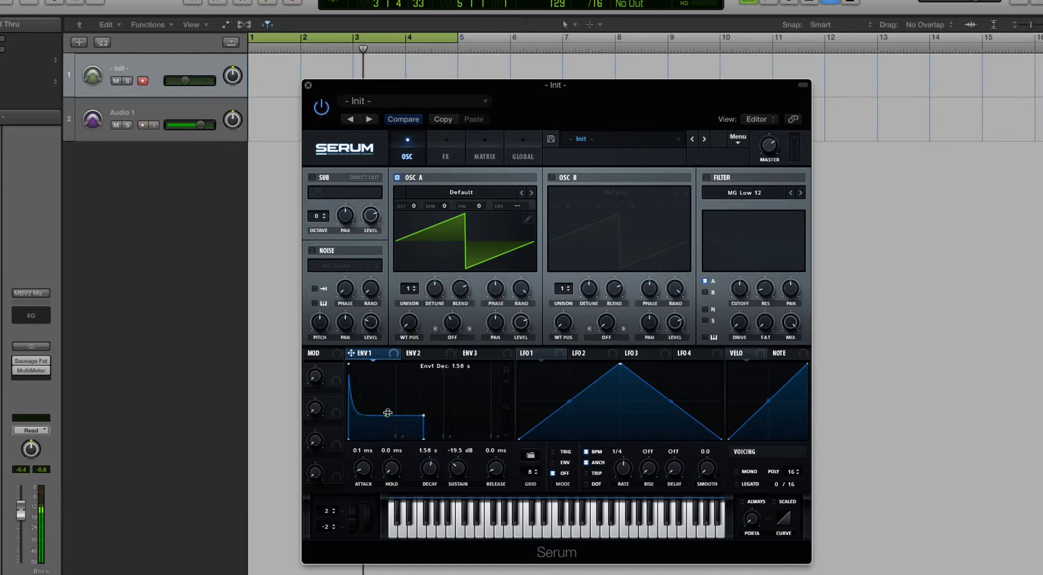
- Straighten Envelope 1's decay curve into a gentle, nearly linear slope and set its attack to 0.0 ms
{"action": "left_click_drag", "start_coordinate": [388, 413], "coordinate": [390, 409]}
{"action": "left_click_drag", "start_coordinate": [376, 473], "coordinate": [372, 486]}
{"action": "mouse_move", "coordinate": [400, 418]}
{"action": "left_mouse_down"}
{"action": "mouse_move", "coordinate": [397, 393]}
{"action": "mouse_move", "coordinate": [369, 397]}
{"action": "mouse_move", "coordinate": [400, 402]}
{"action": "left_mouse_up"}
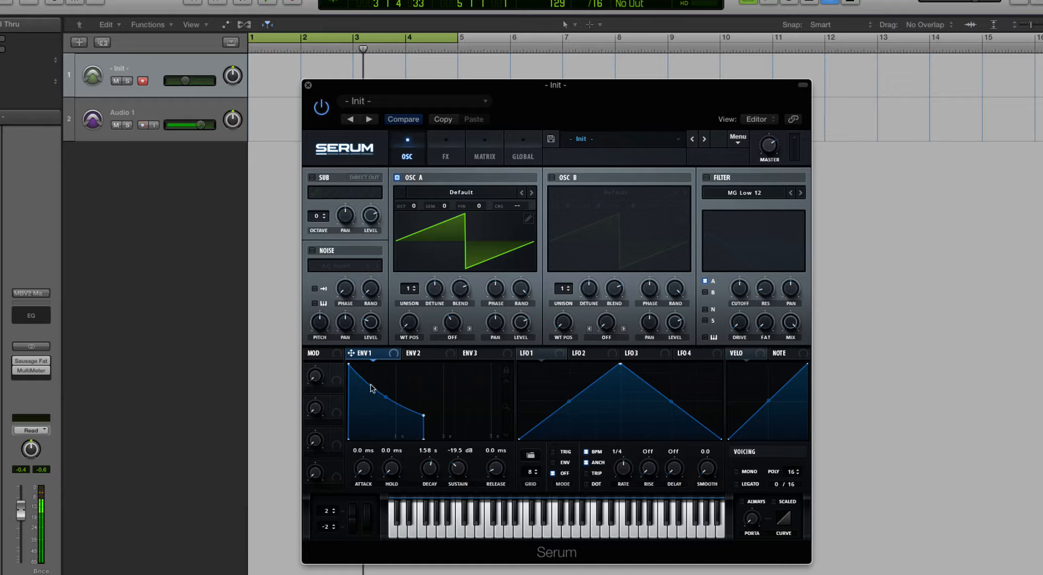
- Set Envelope 1's attack to 1.16 s and its hold to 1.07 s
{"action": "left_click_drag", "start_coordinate": [365, 476], "coordinate": [367, 498]}
{"action": "left_click_drag", "start_coordinate": [360, 474], "coordinate": [356, 431]}
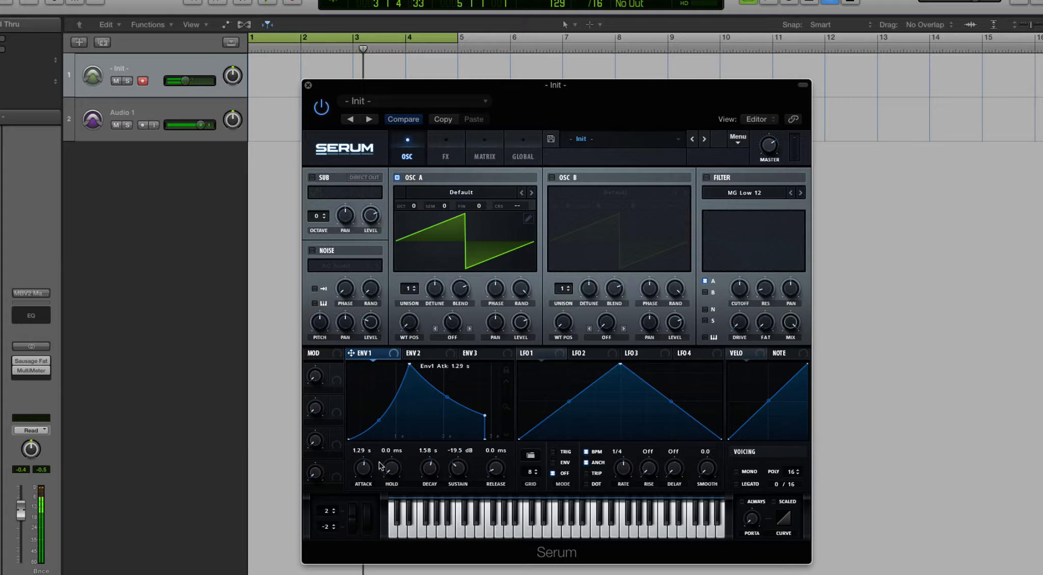
{"action": "scroll", "coordinate": [368, 467], "scroll_direction": "down", "scroll_amount": 4}
{"action": "scroll", "coordinate": [365, 469], "scroll_direction": "up", "scroll_amount": 2}
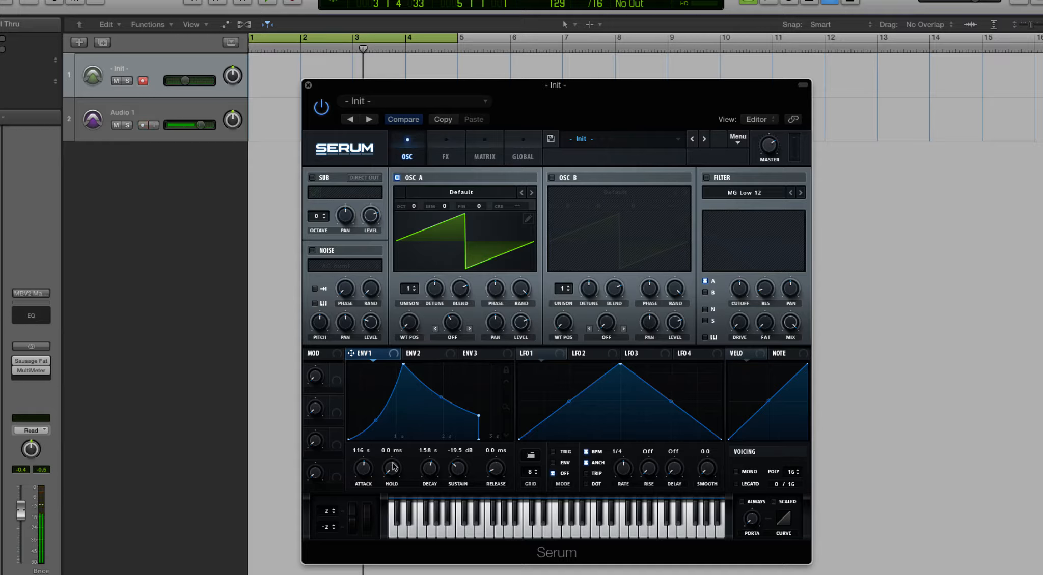
{"action": "left_click_drag", "start_coordinate": [392, 465], "coordinate": [393, 435]}
{"action": "scroll", "coordinate": [393, 455], "scroll_direction": "up", "scroll_amount": 6}
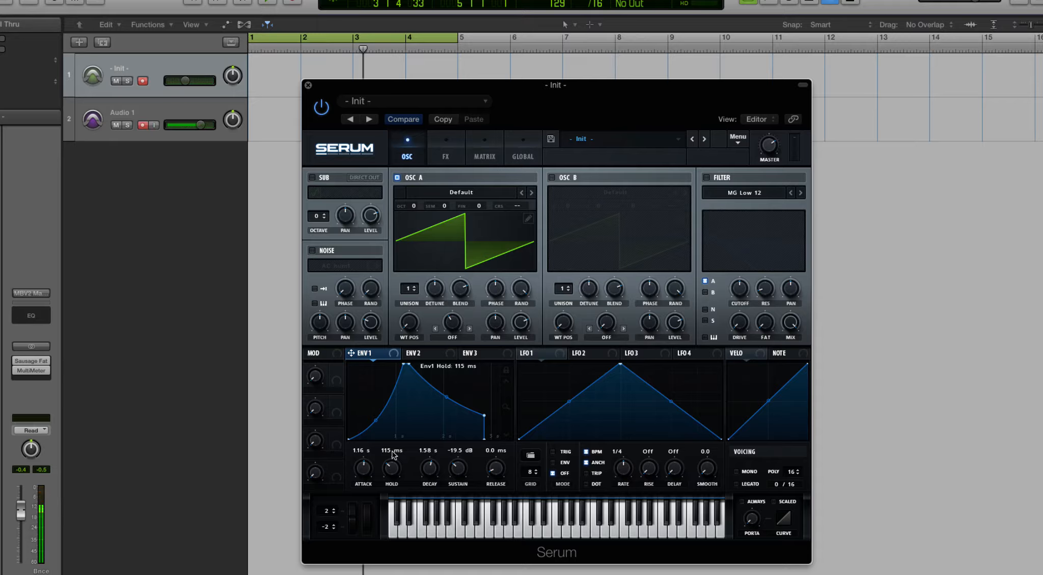
{"action": "mouse_move", "coordinate": [392, 467]}
{"action": "left_mouse_down"}
{"action": "mouse_move", "coordinate": [392, 380]}
{"action": "mouse_move", "coordinate": [397, 451]}
{"action": "left_mouse_up"}
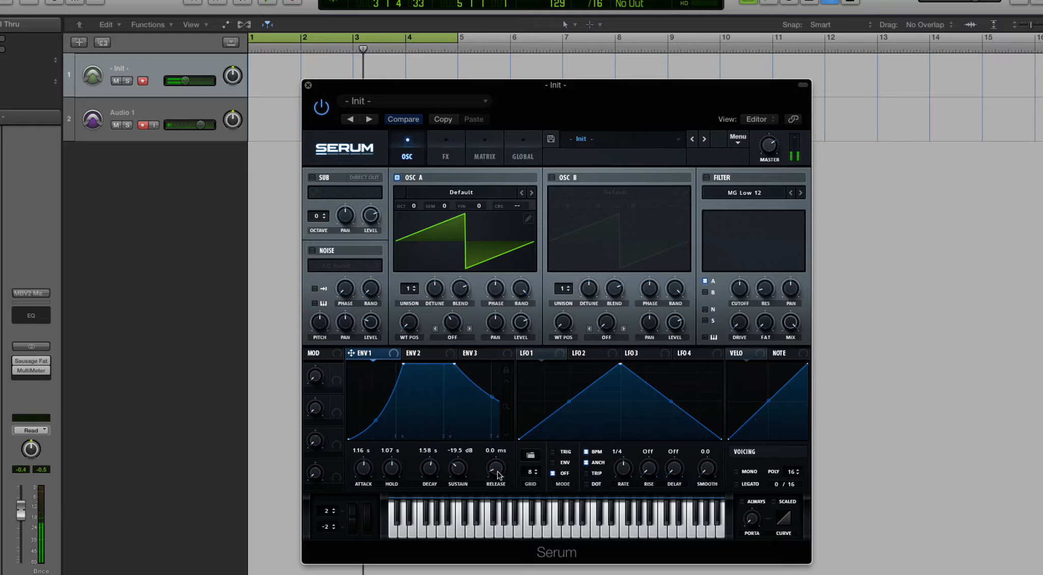
- Set Envelope 1 to attack 1.33 s, hold 600 ms, decay 417 ms, sustain -10.6 dB and release 859 ms
{"action": "left_click_drag", "start_coordinate": [490, 397], "coordinate": [450, 446]}
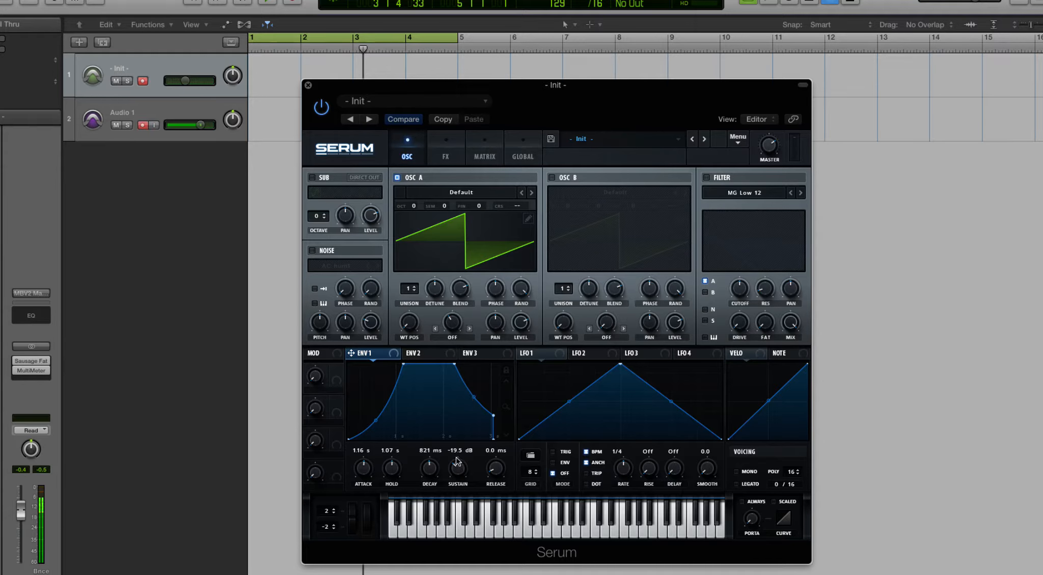
{"action": "left_click_drag", "start_coordinate": [458, 466], "coordinate": [459, 418]}
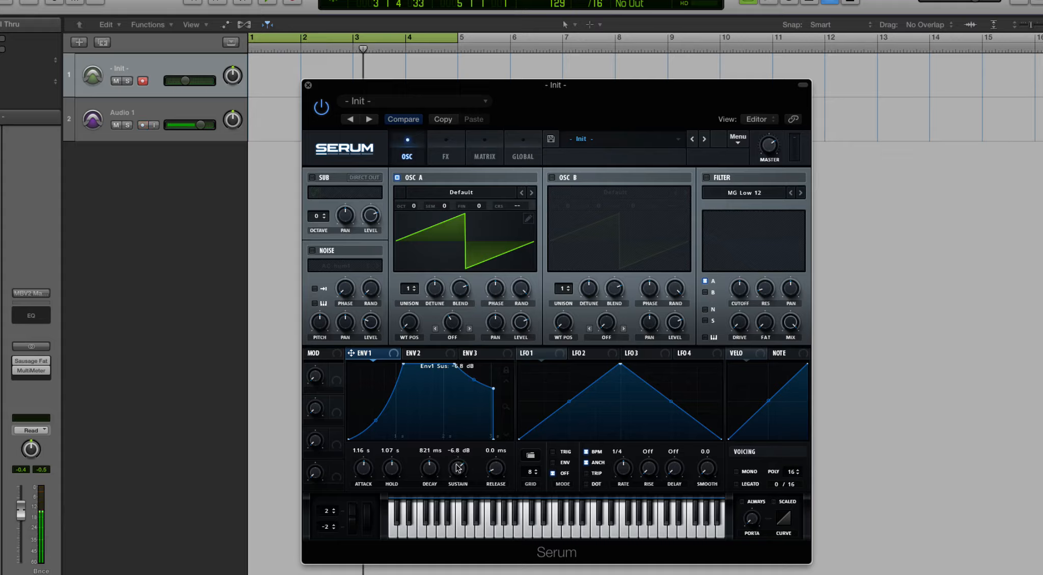
{"action": "left_click_drag", "start_coordinate": [458, 467], "coordinate": [427, 475]}
{"action": "left_click_drag", "start_coordinate": [389, 464], "coordinate": [365, 464]}
{"action": "left_click_drag", "start_coordinate": [492, 468], "coordinate": [493, 416]}
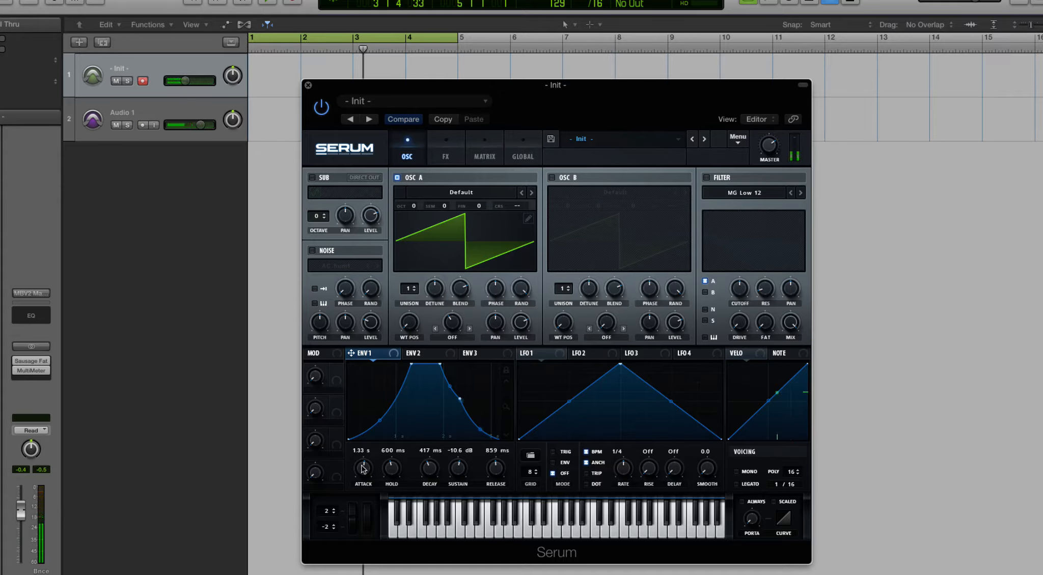
- Shorten Envelope 1's attack to 1.5 ms, audition a note, and lengthen the release to 5.16 s
{"action": "left_click_drag", "start_coordinate": [363, 468], "coordinate": [363, 504]}
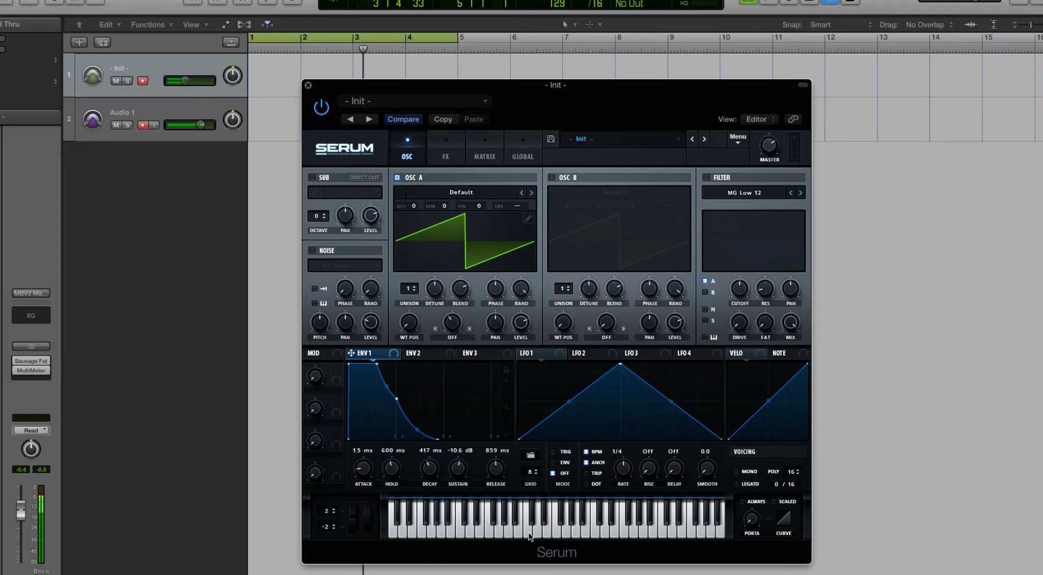
{"action": "left_click", "coordinate": [576, 533]}
{"action": "left_click_drag", "start_coordinate": [485, 462], "coordinate": [486, 429]}
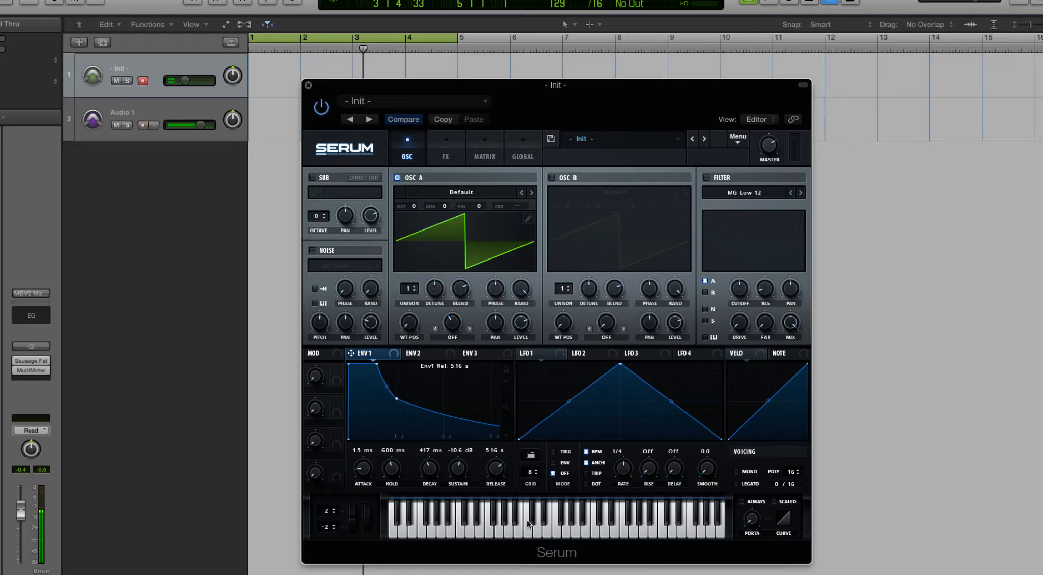
- Audition a note and set Envelope 1's decay to 363 ms, sustain to -19.3 dB and release to 660 ms
{"action": "left_click", "coordinate": [528, 525]}
{"action": "left_click_drag", "start_coordinate": [483, 463], "coordinate": [486, 497]}
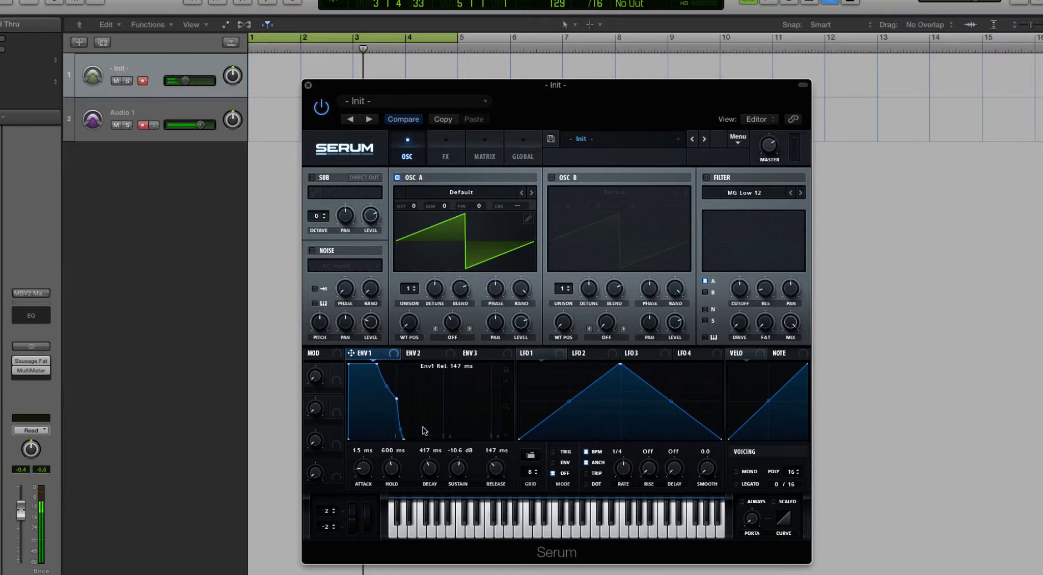
{"action": "left_click_drag", "start_coordinate": [398, 403], "coordinate": [393, 415]}
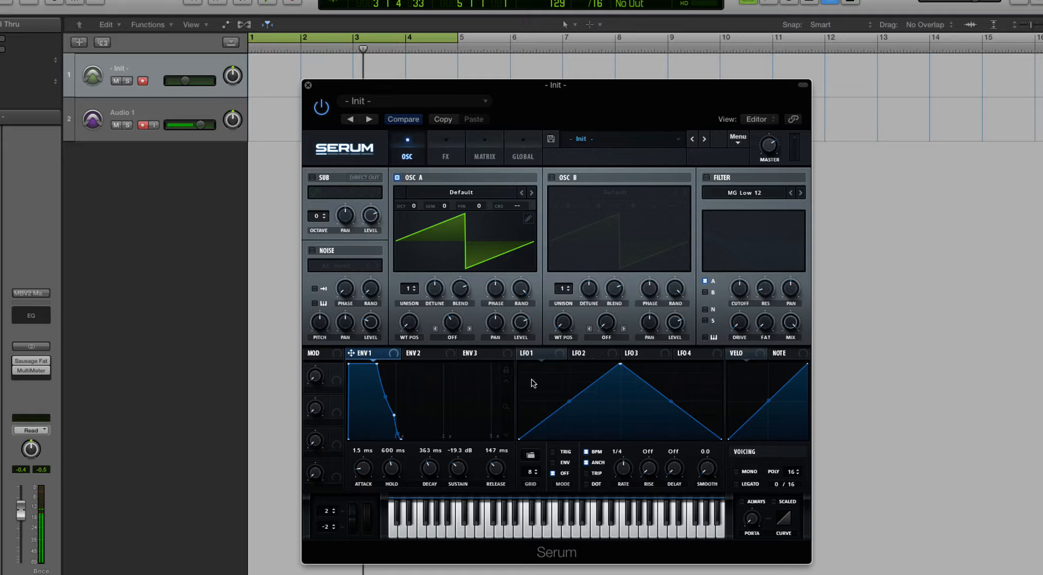
{"action": "mouse_move", "coordinate": [490, 472]}
{"action": "left_mouse_down"}
{"action": "mouse_move", "coordinate": [493, 453]}
{"action": "mouse_move", "coordinate": [486, 458]}
{"action": "left_mouse_up"}
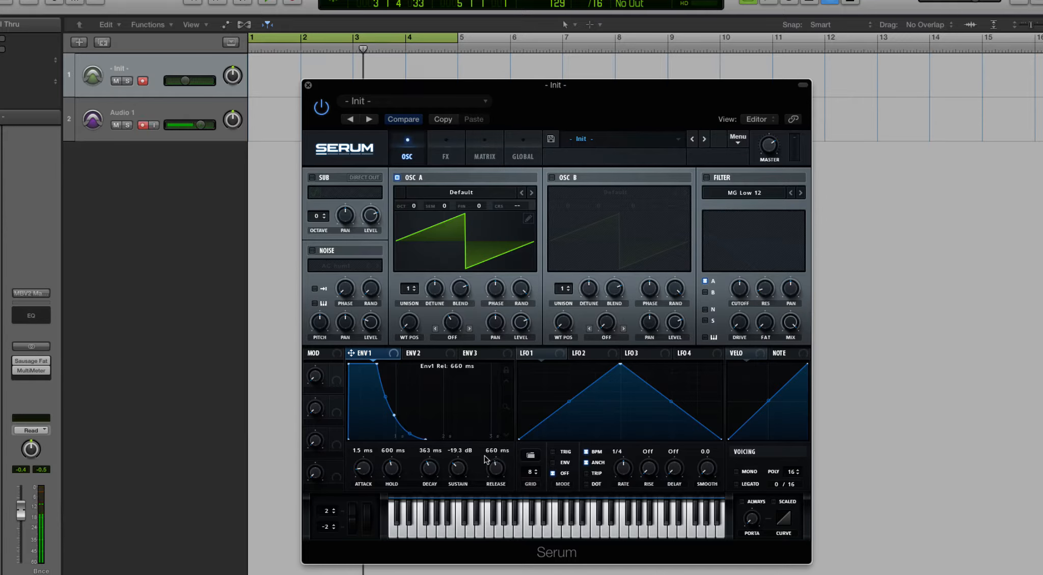
- Check Envelope 2 briefly, return to Envelope 1 and shorten its release to 357 ms
{"action": "left_click", "coordinate": [415, 354]}
{"action": "left_click", "coordinate": [363, 354]}
{"action": "left_click_drag", "start_coordinate": [496, 457], "coordinate": [499, 472]}
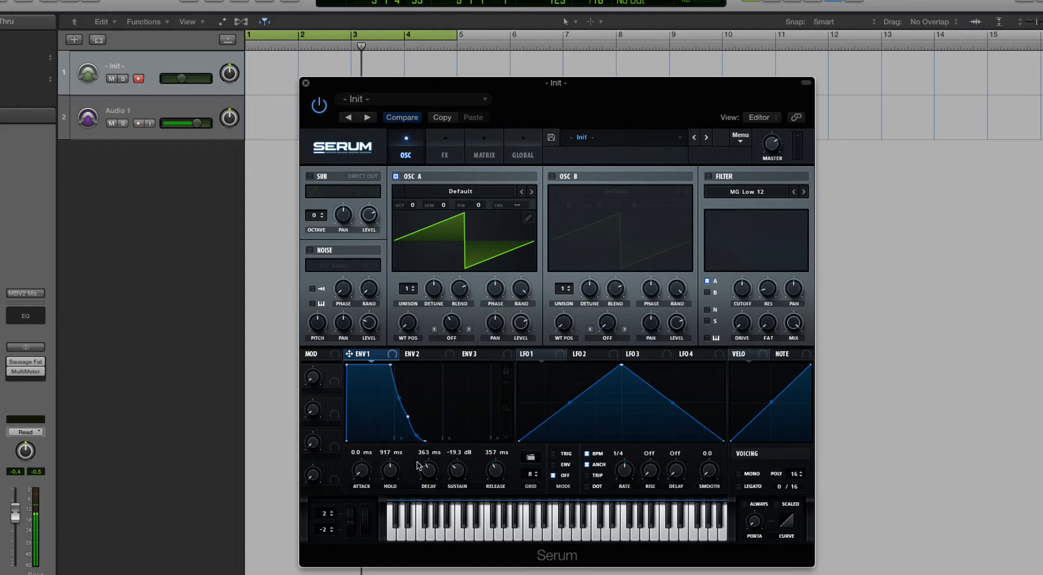
- Try different Envelope 1 attack times between 0.0 ms and 32 ms, finishing at 21 ms with hold 376 ms and decay 1.04 s
{"action": "left_click", "coordinate": [361, 475]}
{"action": "left_click_drag", "start_coordinate": [360, 469], "coordinate": [377, 512]}
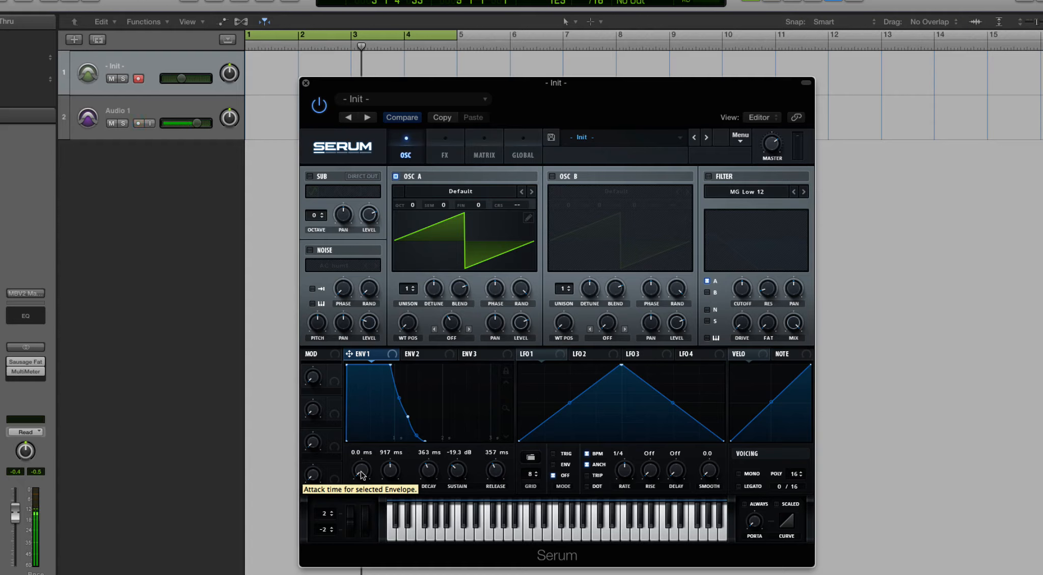
{"action": "left_click_drag", "start_coordinate": [361, 475], "coordinate": [364, 344]}
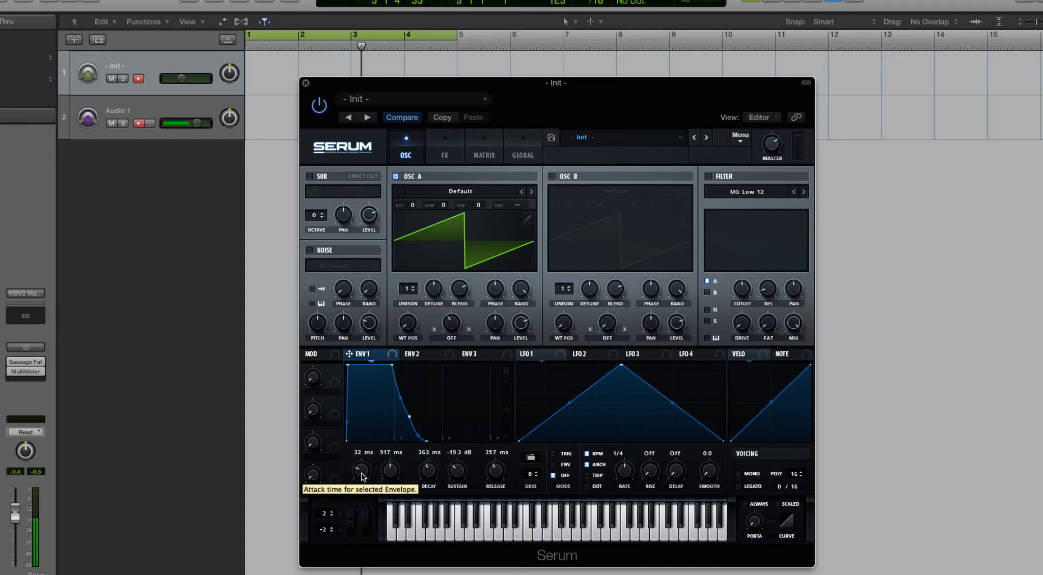
{"action": "mouse_move", "coordinate": [363, 477]}
{"action": "left_mouse_down"}
{"action": "mouse_move", "coordinate": [364, 491]}
{"action": "mouse_move", "coordinate": [365, 476]}
{"action": "left_mouse_up"}
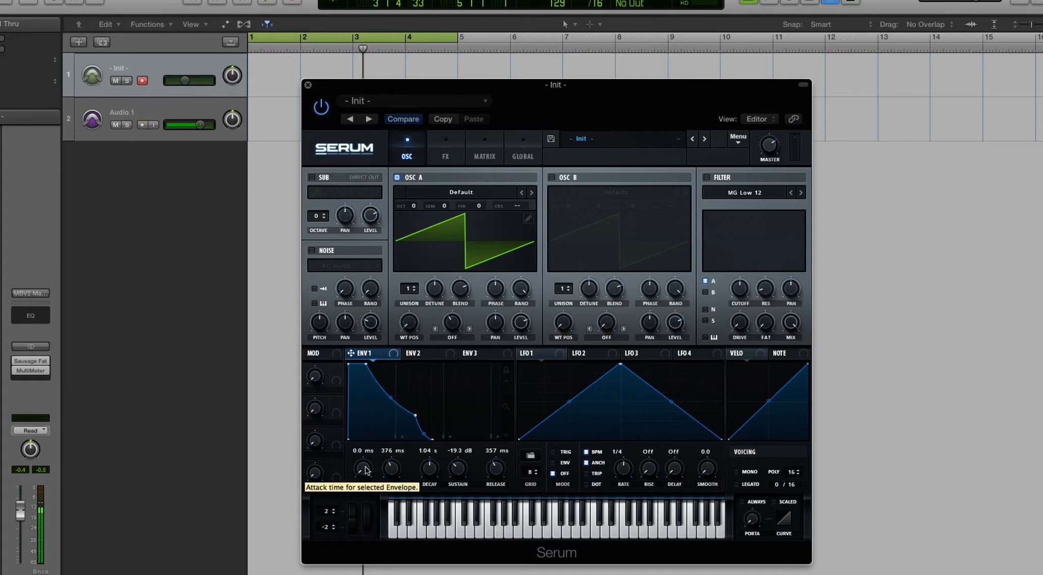
{"action": "left_click_drag", "start_coordinate": [366, 471], "coordinate": [359, 407]}
{"action": "left_click_drag", "start_coordinate": [361, 471], "coordinate": [363, 477]}
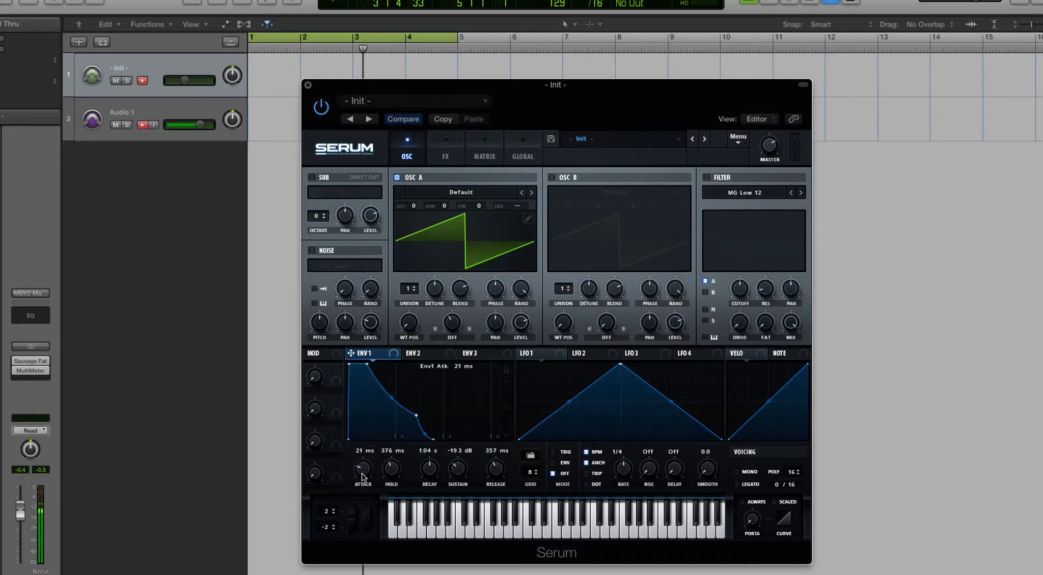
- Reset Envelope 1 to its defaults: attack 0.5 ms, hold 0.0 ms, decay 1.00 s, sustain 0.0 dB and release 15 ms
{"action": "double_click", "coordinate": [362, 474]}
{"action": "double_click", "coordinate": [396, 470]}
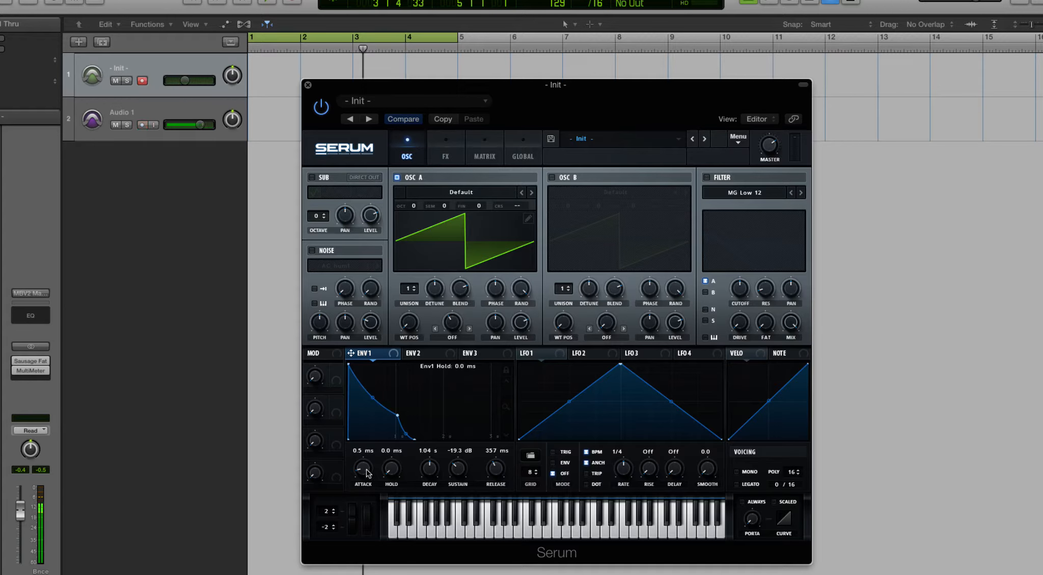
{"action": "double_click", "coordinate": [435, 473]}
{"action": "double_click", "coordinate": [457, 471]}
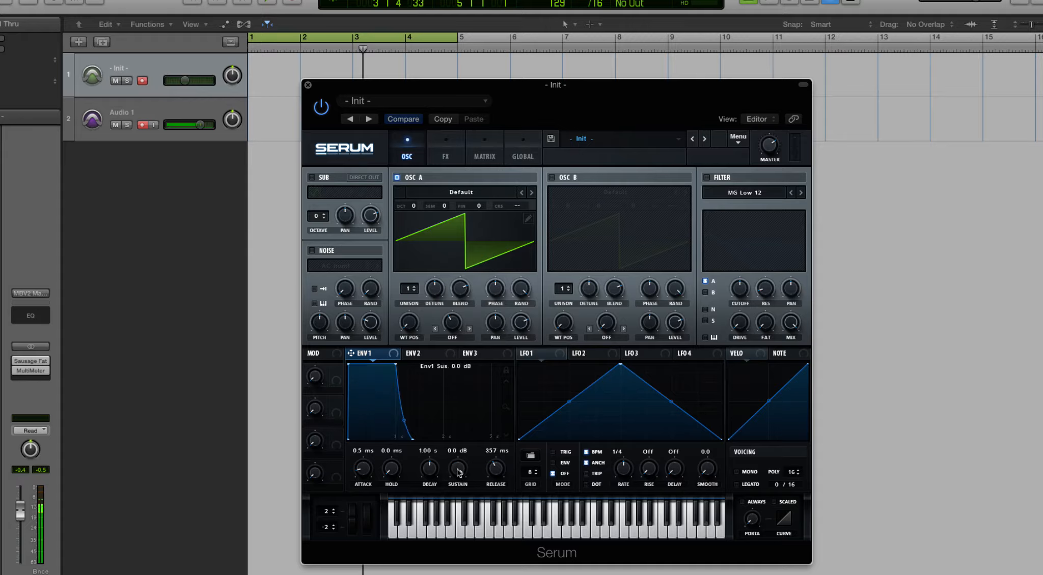
{"action": "double_click", "coordinate": [495, 472]}
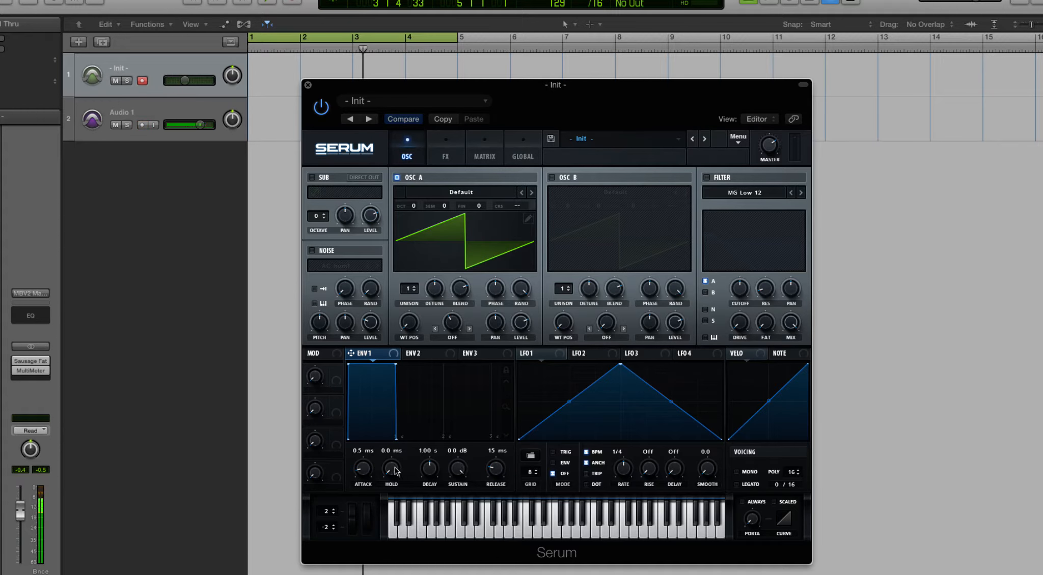
{"action": "mouse_move", "coordinate": [366, 472]}
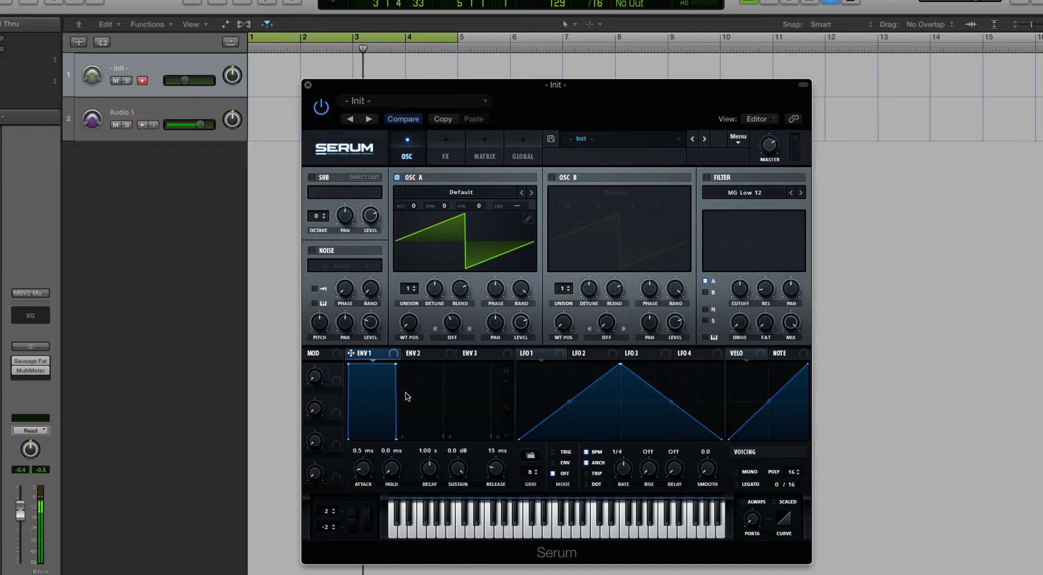
- View Envelopes 2 and 3 beside Envelope 1, ending back on Envelope 1
{"action": "left_click", "coordinate": [413, 353]}
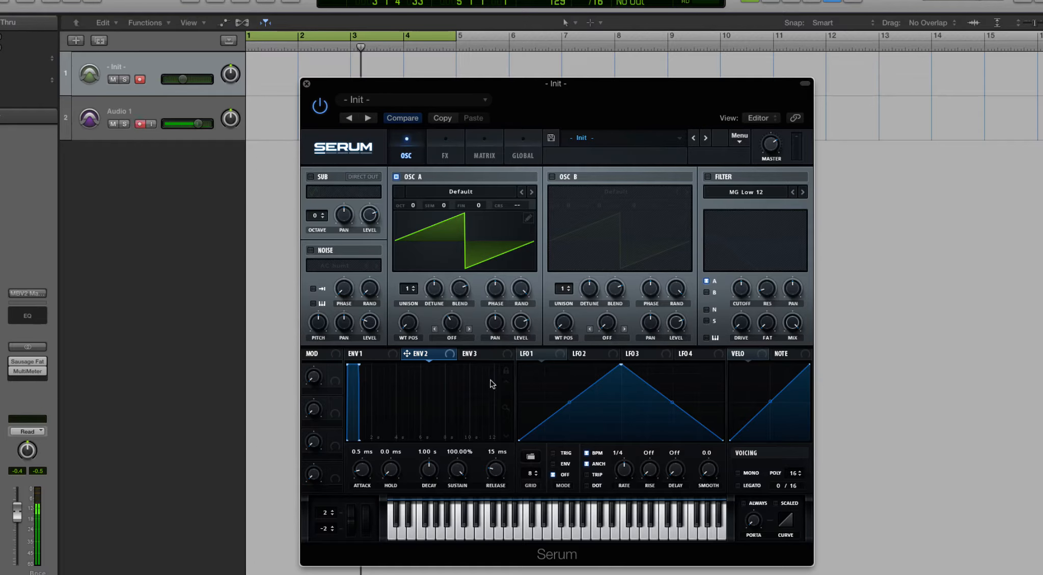
{"action": "left_click", "coordinate": [375, 355]}
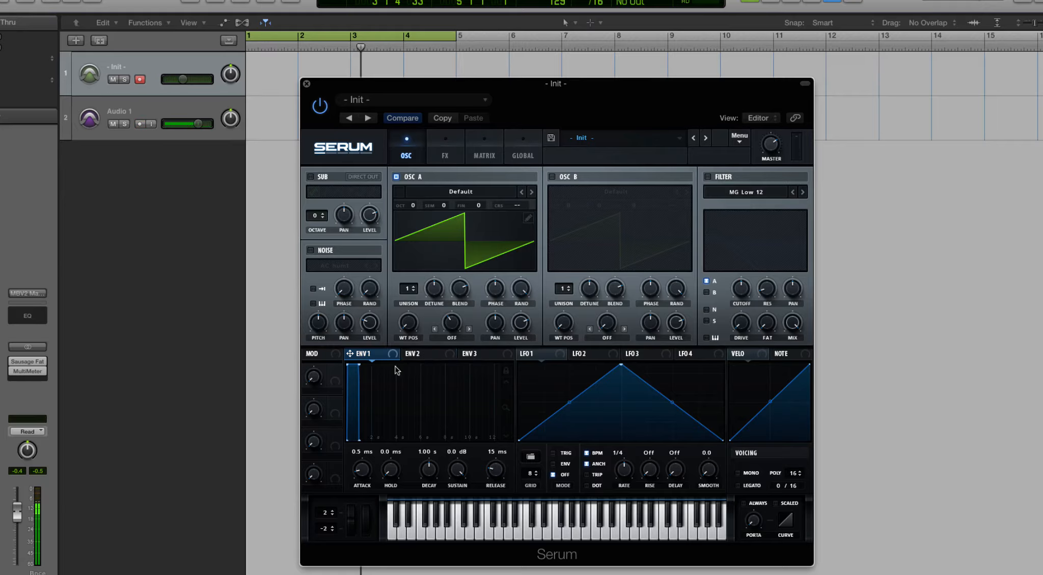
{"action": "left_click", "coordinate": [436, 353]}
{"action": "left_click", "coordinate": [476, 353]}
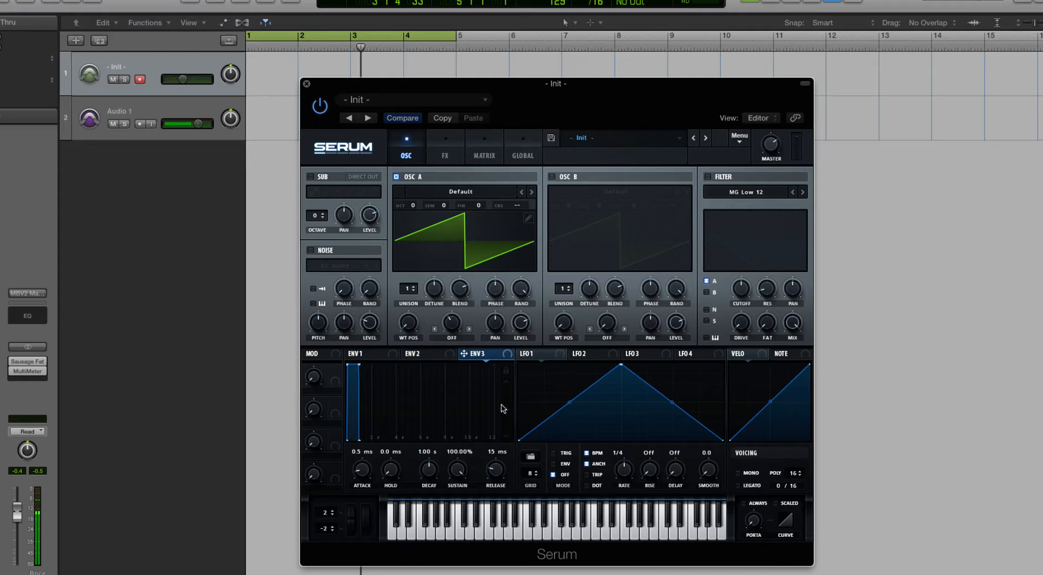
{"action": "left_click", "coordinate": [370, 356]}
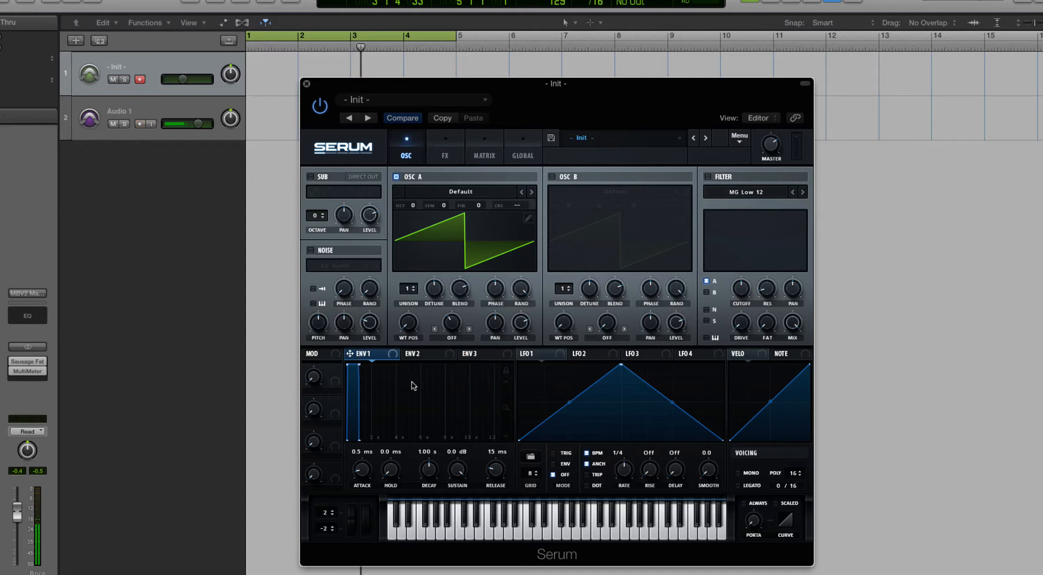
- Lock the envelope display zoom, view Envelopes 1 and 2 with it, and unlock the zoom again
{"action": "left_click", "coordinate": [507, 374]}
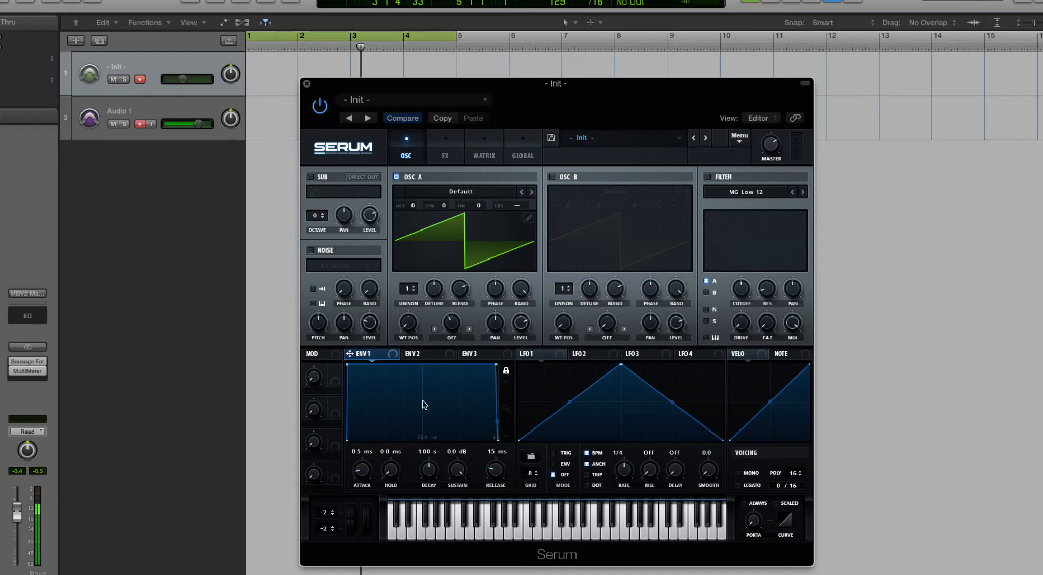
{"action": "left_click", "coordinate": [428, 357]}
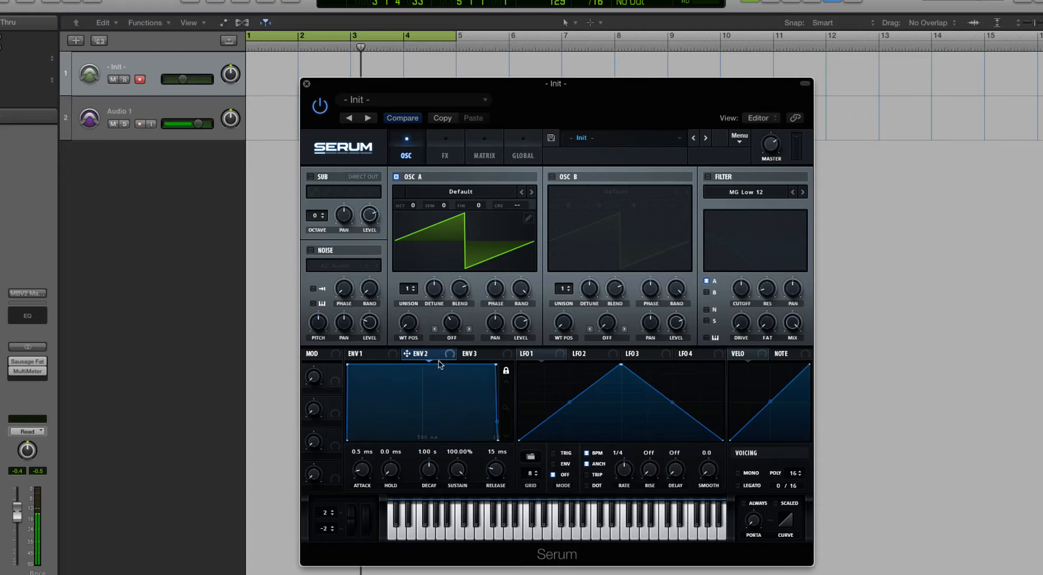
{"action": "left_click", "coordinate": [372, 356]}
{"action": "left_click", "coordinate": [506, 371]}
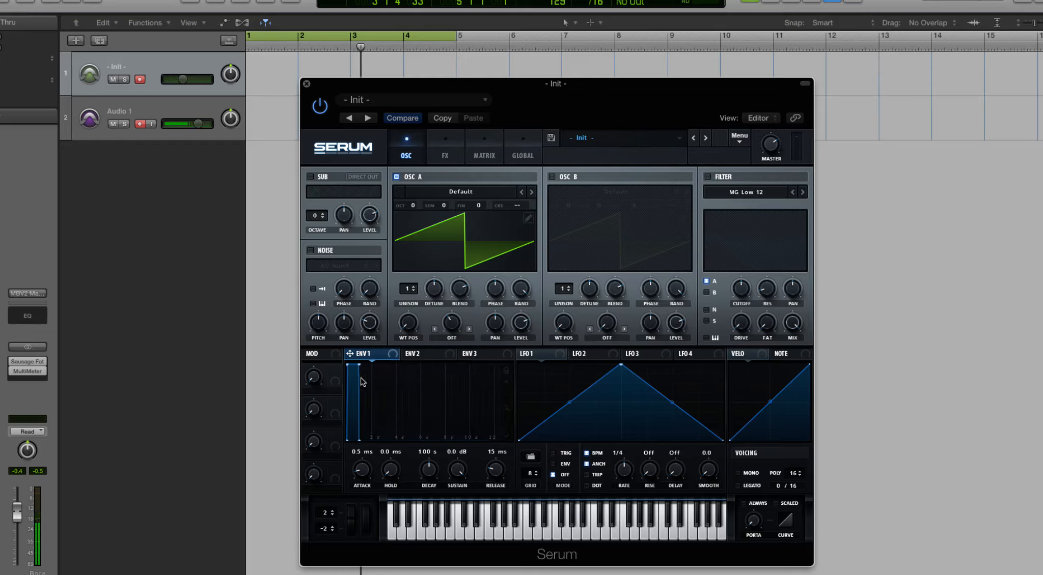
- Set Envelope 1's decay to 872 ms and sustain to -33.8 dB, and compare all three envelopes with the display zoom locked
{"action": "left_click_drag", "start_coordinate": [359, 364], "coordinate": [358, 431]}
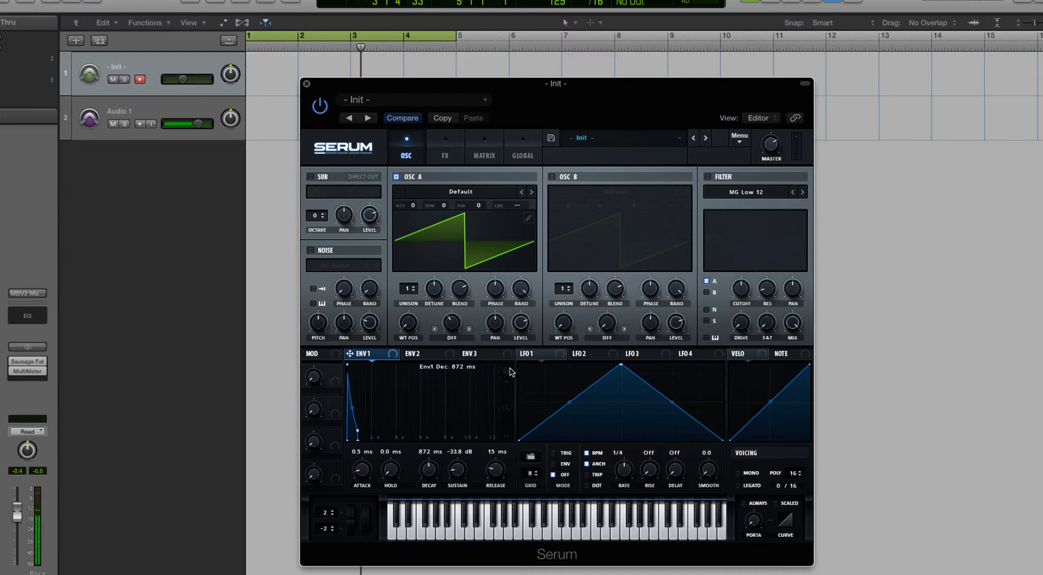
{"action": "left_click", "coordinate": [506, 371]}
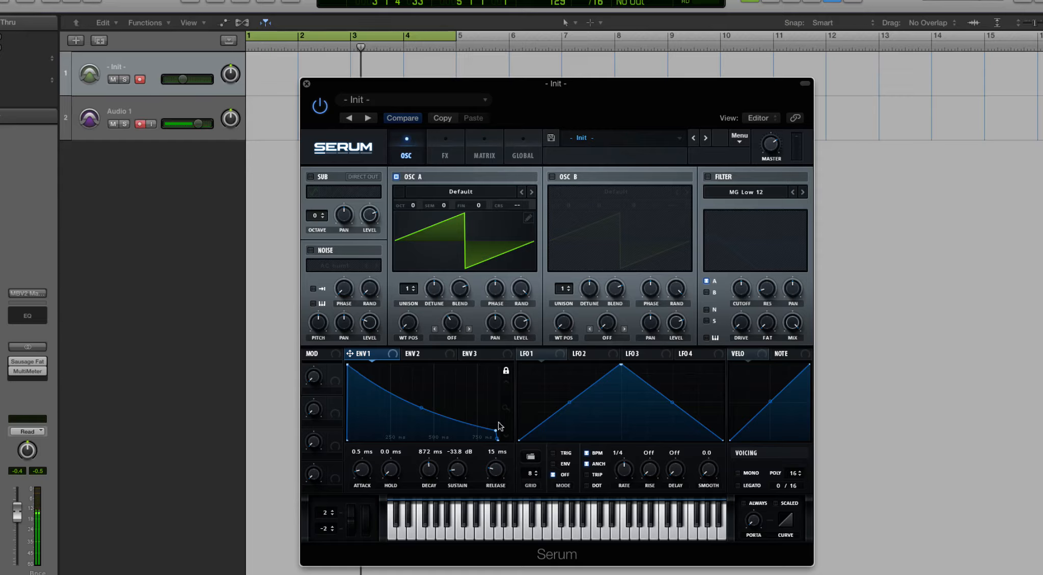
{"action": "left_click", "coordinate": [427, 356]}
{"action": "left_click", "coordinate": [486, 356]}
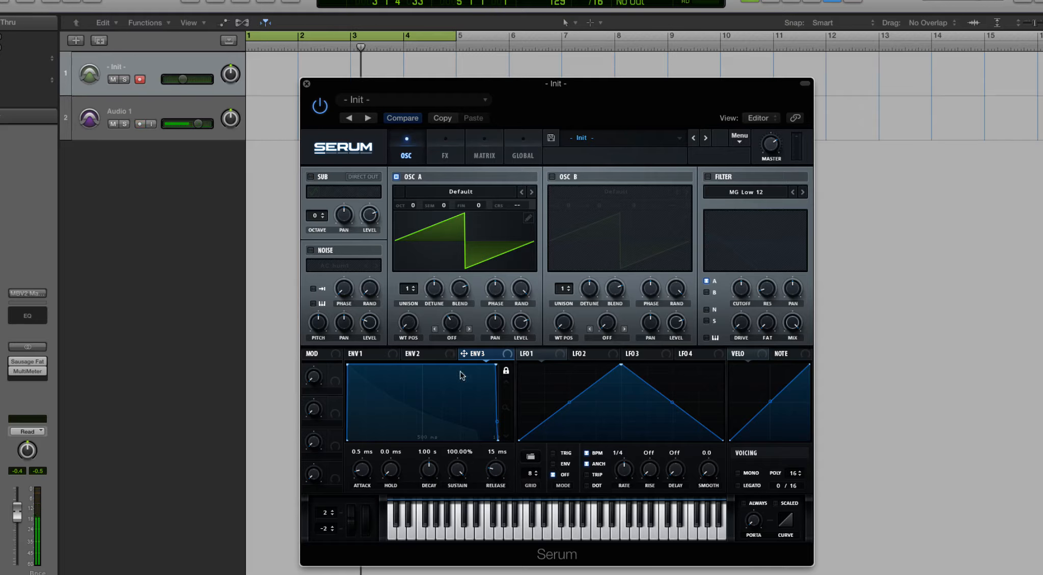
{"action": "left_click", "coordinate": [362, 357]}
{"action": "left_click", "coordinate": [508, 371]}
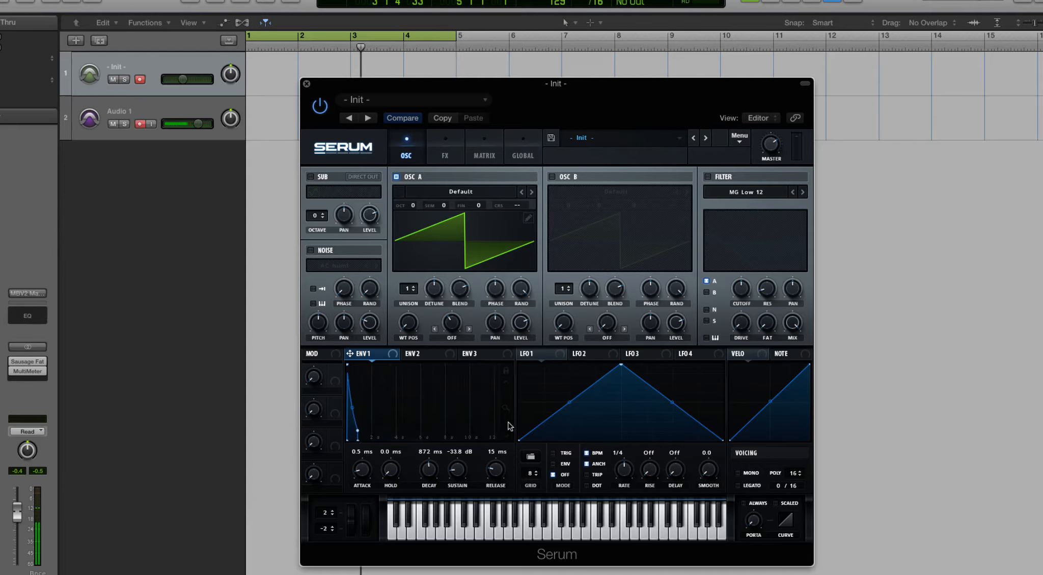
- Lengthen Envelope 1's decay to 5.96 s and set its sustain to -47.1 dB, adjusting the envelope display zoom
{"action": "mouse_move", "coordinate": [507, 408]}
{"action": "left_mouse_down"}
{"action": "mouse_move", "coordinate": [507, 375]}
{"action": "mouse_move", "coordinate": [512, 462]}
{"action": "mouse_move", "coordinate": [509, 335]}
{"action": "mouse_move", "coordinate": [514, 481]}
{"action": "mouse_move", "coordinate": [507, 426]}
{"action": "mouse_move", "coordinate": [493, 414]}
{"action": "left_mouse_up"}
{"action": "left_click_drag", "start_coordinate": [367, 431], "coordinate": [448, 440]}
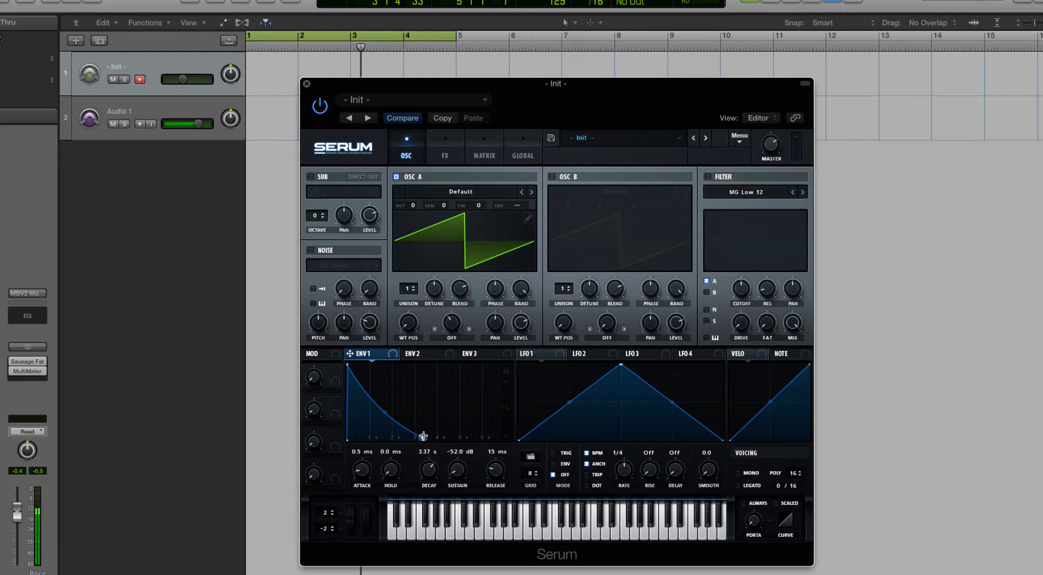
{"action": "left_click_drag", "start_coordinate": [423, 437], "coordinate": [505, 378]}
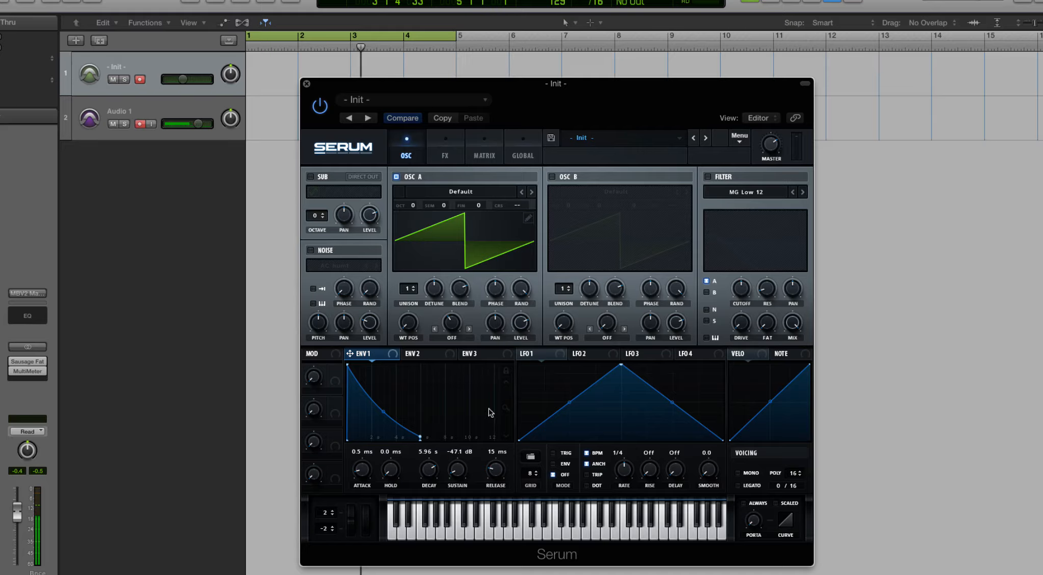
- Compare Envelope 1's long decay shape with the default shapes of Envelopes 2 and 3
{"action": "left_click", "coordinate": [418, 358]}
{"action": "left_click", "coordinate": [386, 353]}
{"action": "left_click", "coordinate": [427, 356]}
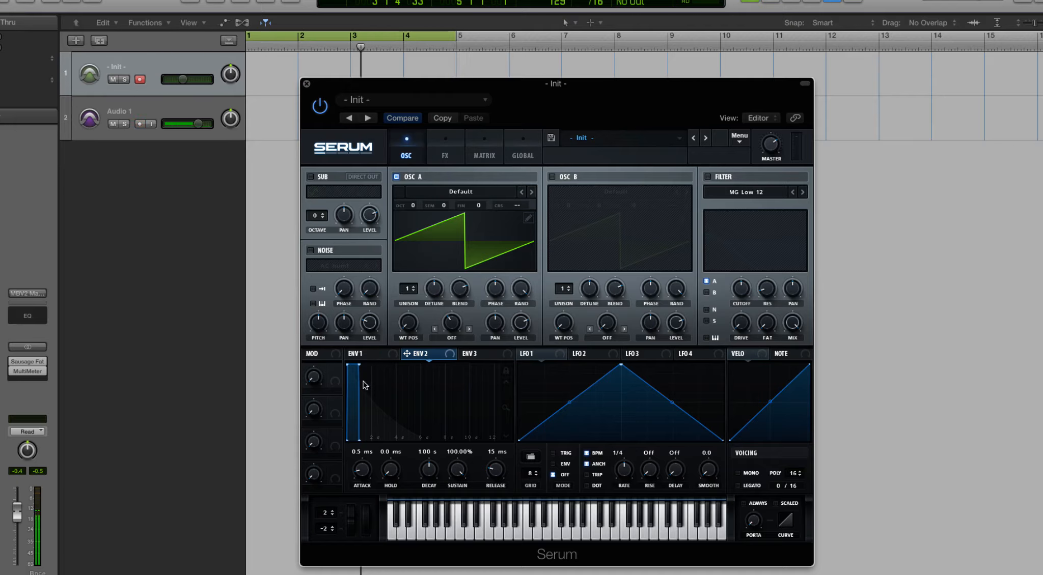
{"action": "left_click", "coordinate": [381, 355]}
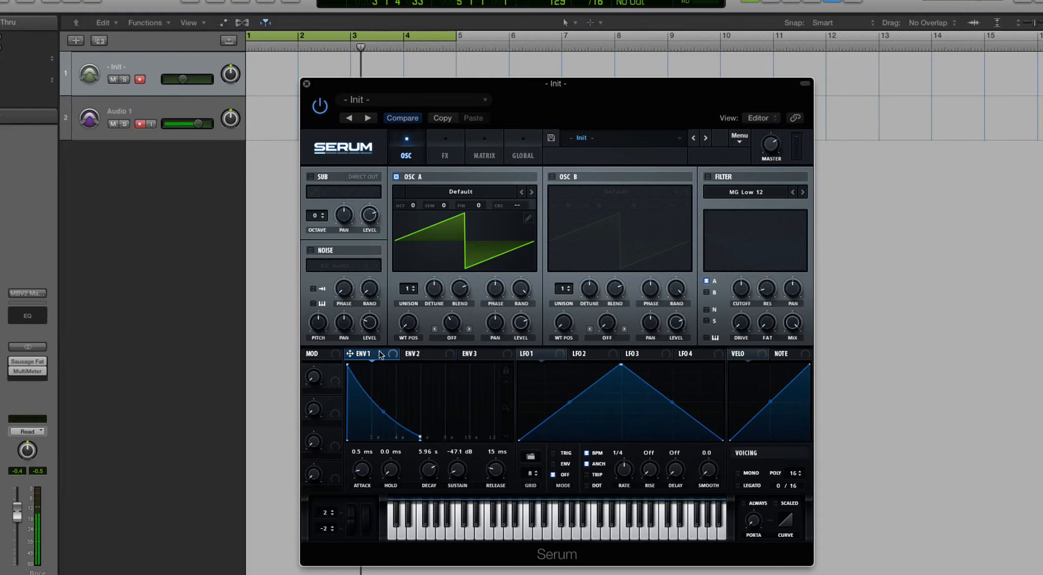
{"action": "left_click", "coordinate": [418, 356]}
{"action": "left_click", "coordinate": [481, 357]}
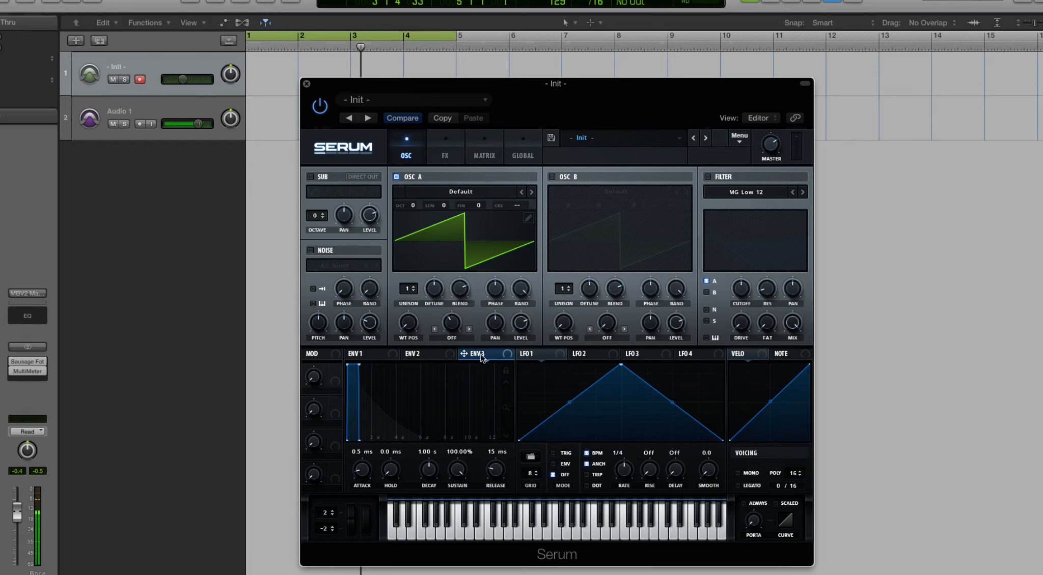
- Assign Envelope 1 to oscillator A's warp amount and remove that modulation again
{"action": "left_click", "coordinate": [375, 357]}
{"action": "left_click_drag", "start_coordinate": [350, 353], "coordinate": [442, 325]}
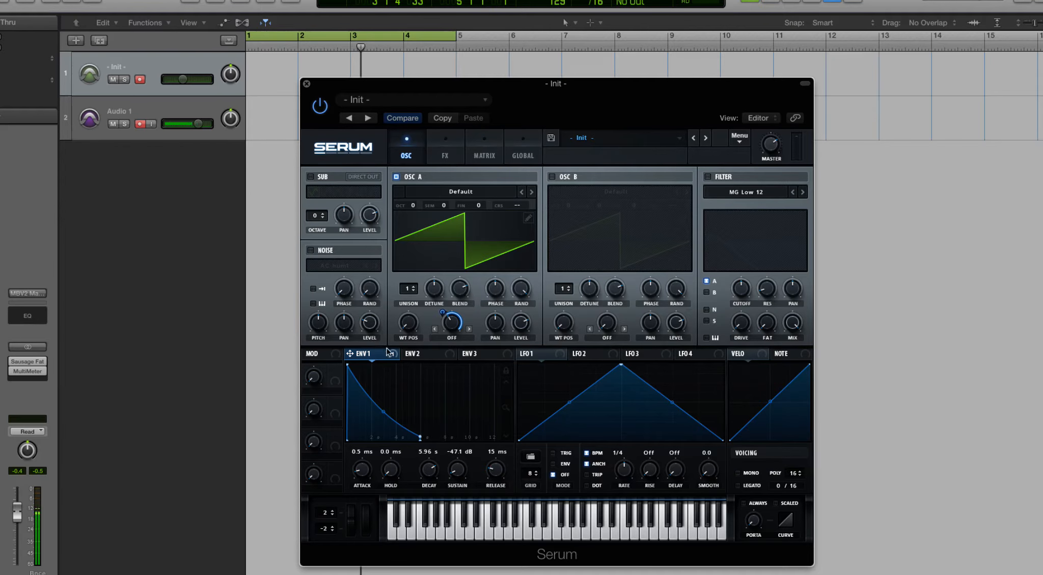
{"action": "right_click", "coordinate": [442, 315]}
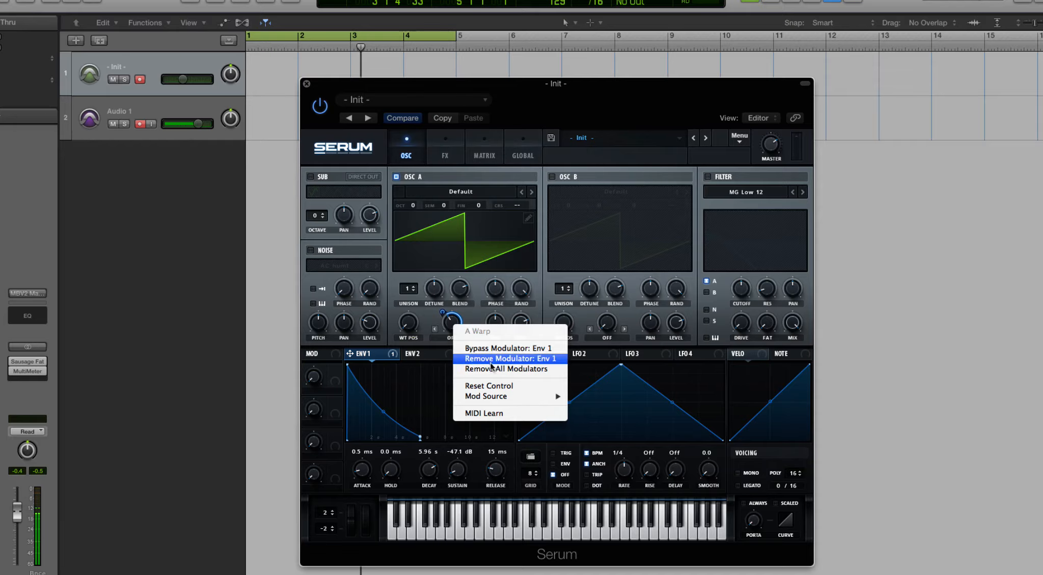
{"action": "left_click", "coordinate": [507, 374]}
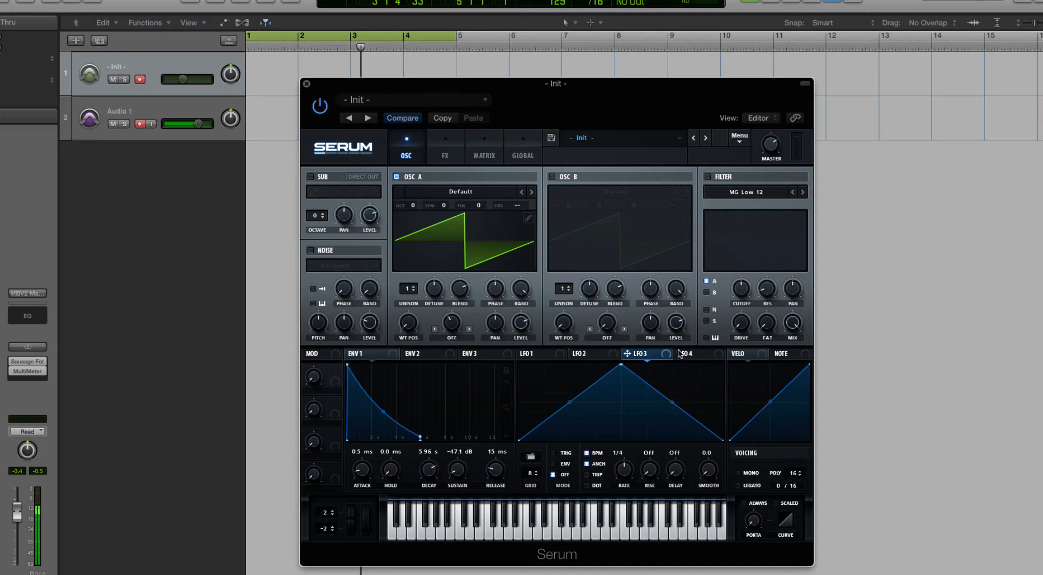
- Look through LFO 3 and LFO 4
{"action": "left_click", "coordinate": [640, 354]}
{"action": "left_click", "coordinate": [688, 354]}
{"action": "left_click", "coordinate": [661, 355]}
- Assign LFO 1 to oscillator B's wavetable position, pan and unison detune
{"action": "left_click", "coordinate": [526, 357]}
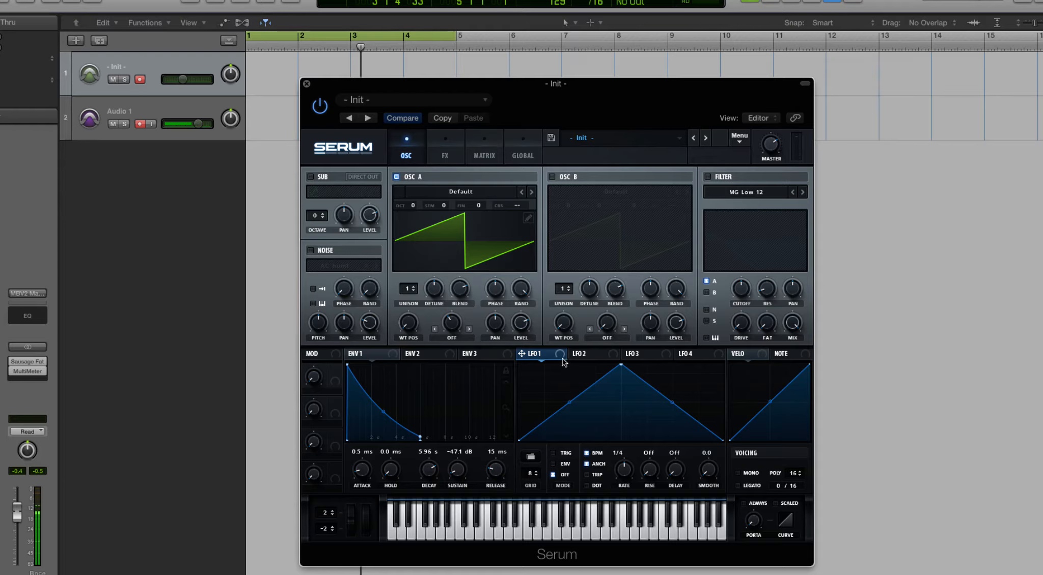
{"action": "left_click_drag", "start_coordinate": [553, 328], "coordinate": [561, 330]}
{"action": "left_click_drag", "start_coordinate": [521, 356], "coordinate": [651, 323]}
{"action": "left_click_drag", "start_coordinate": [522, 354], "coordinate": [590, 289]}
- Remove all modulation destinations from LFO 1
{"action": "mouse_move", "coordinate": [541, 363]}
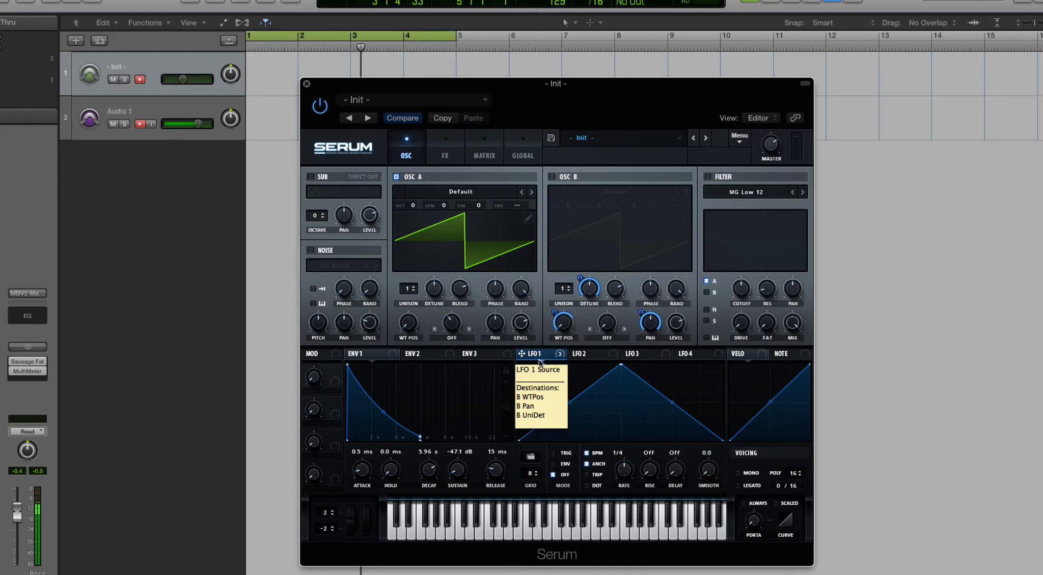
{"action": "right_click", "coordinate": [541, 363]}
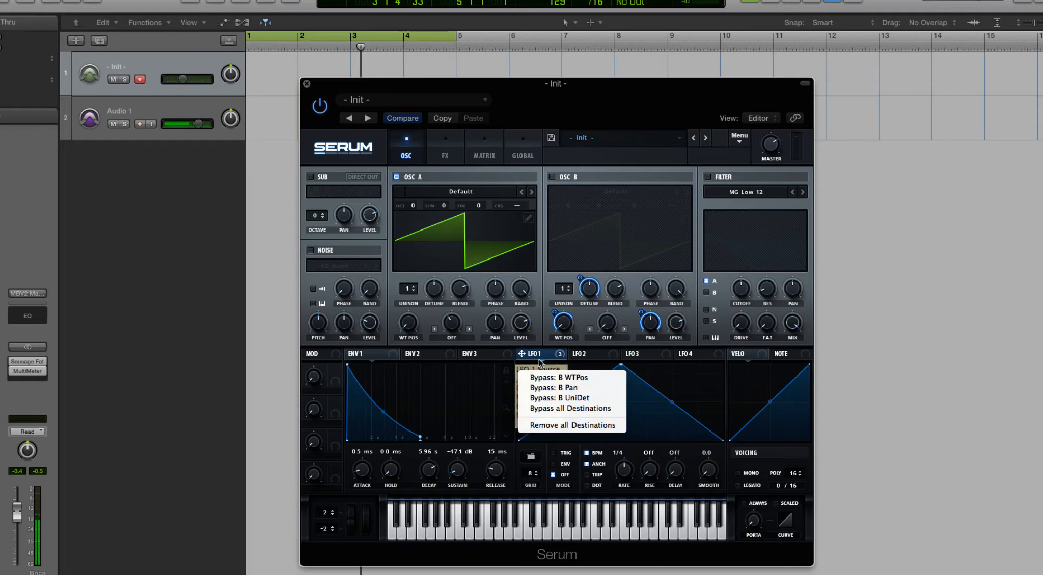
{"action": "left_click", "coordinate": [602, 426]}
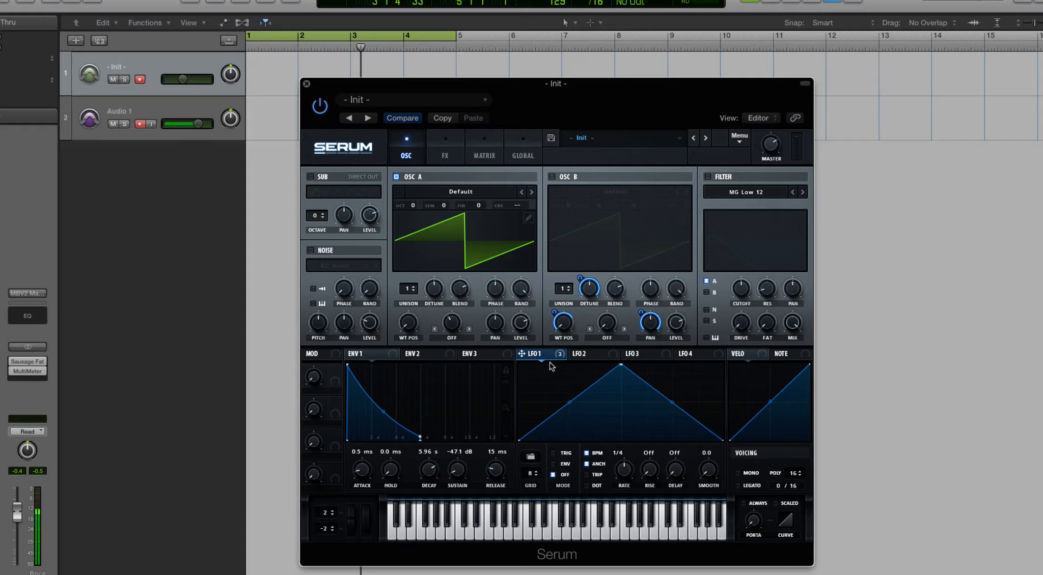
{"action": "right_click", "coordinate": [540, 362]}
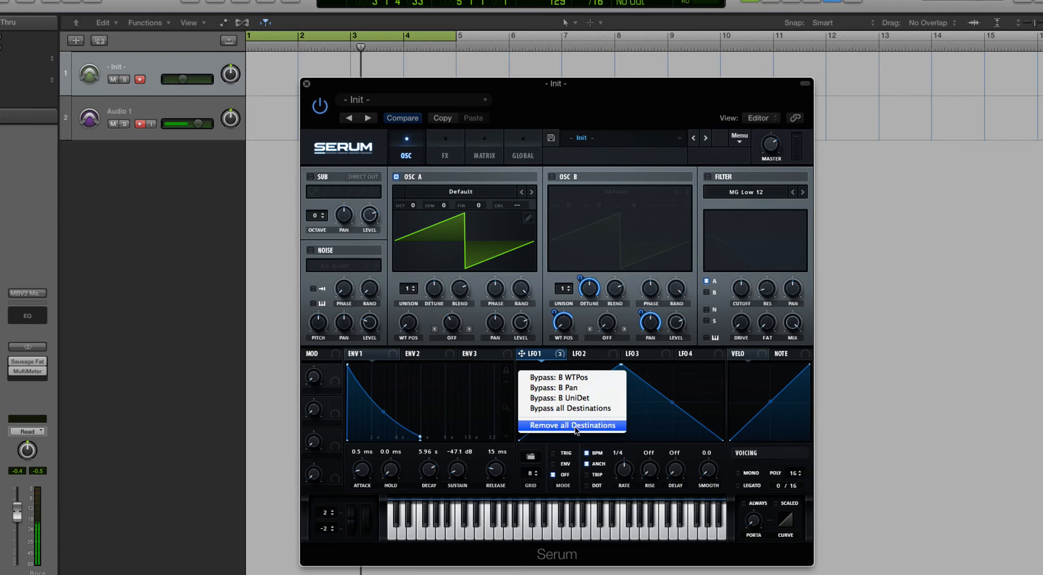
{"action": "left_click", "coordinate": [577, 428]}
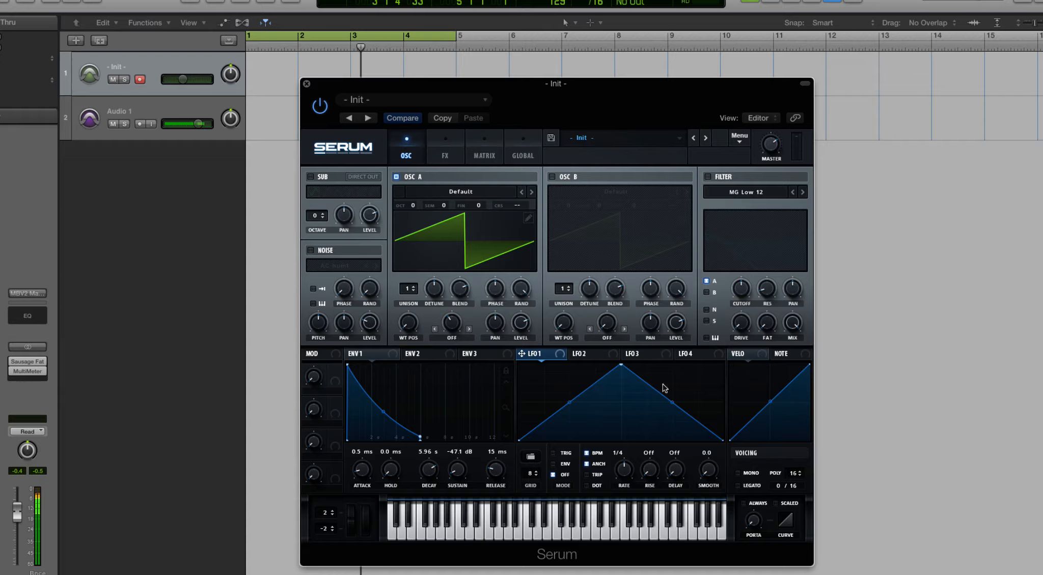
- Redraw LFO 1's triangle as an early peak followed by a dip and a descending staircase
{"action": "left_click_drag", "start_coordinate": [621, 365], "coordinate": [587, 368]}
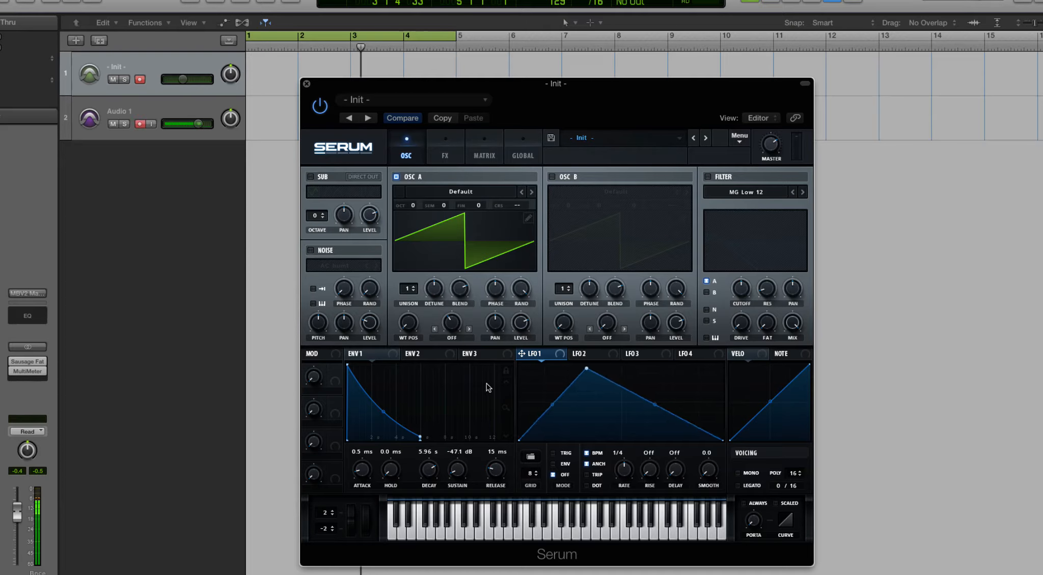
{"action": "left_click", "coordinate": [413, 355]}
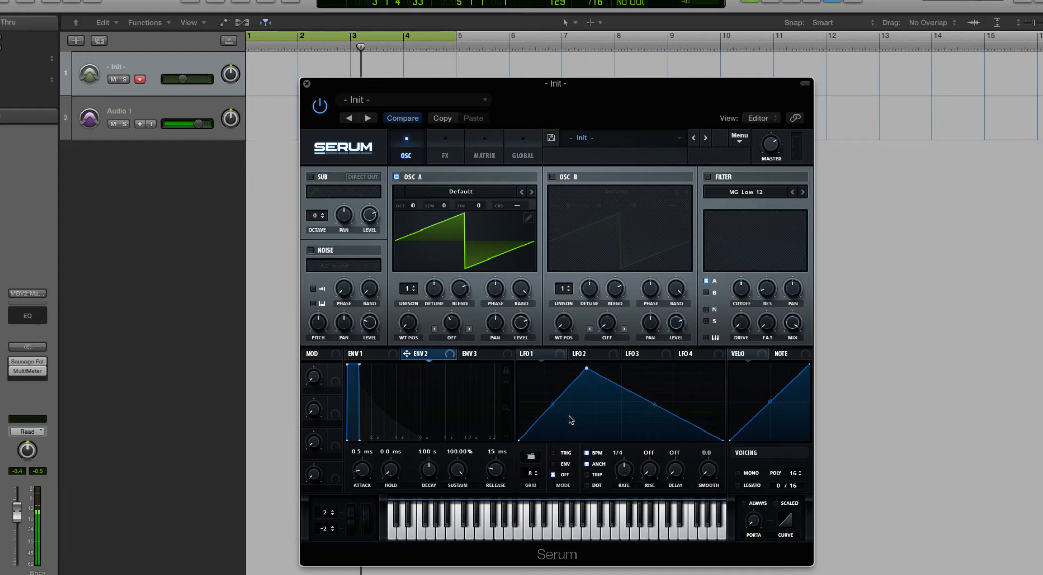
{"action": "mouse_move", "coordinate": [586, 368]}
{"action": "left_mouse_down"}
{"action": "mouse_move", "coordinate": [540, 371]}
{"action": "mouse_move", "coordinate": [566, 430]}
{"action": "mouse_move", "coordinate": [567, 407]}
{"action": "mouse_move", "coordinate": [616, 397]}
{"action": "mouse_move", "coordinate": [615, 382]}
{"action": "mouse_move", "coordinate": [636, 386]}
{"action": "mouse_move", "coordinate": [575, 389]}
{"action": "mouse_move", "coordinate": [622, 384]}
{"action": "mouse_move", "coordinate": [621, 372]}
{"action": "mouse_move", "coordinate": [579, 384]}
{"action": "mouse_move", "coordinate": [577, 376]}
{"action": "mouse_move", "coordinate": [615, 392]}
{"action": "mouse_move", "coordinate": [613, 373]}
{"action": "mouse_move", "coordinate": [614, 391]}
{"action": "mouse_move", "coordinate": [648, 388]}
{"action": "mouse_move", "coordinate": [669, 402]}
{"action": "left_mouse_up"}
{"action": "double_click", "coordinate": [576, 387]}
{"action": "double_click", "coordinate": [615, 418]}
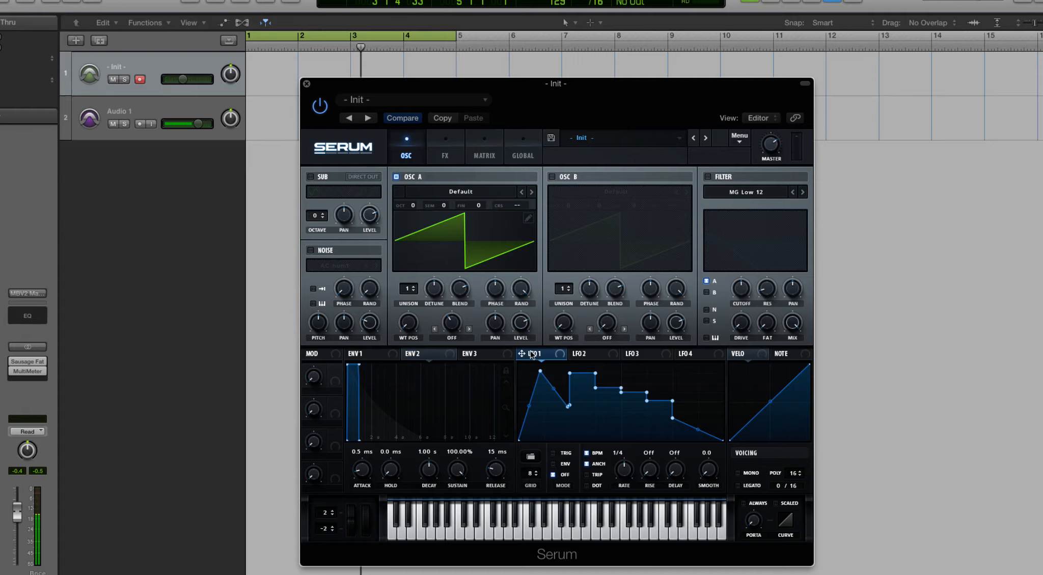
- Assign LFO 1 to oscillator A's wavetable position
{"action": "left_click_drag", "start_coordinate": [526, 357], "coordinate": [408, 322]}
{"action": "left_click", "coordinate": [480, 194]}
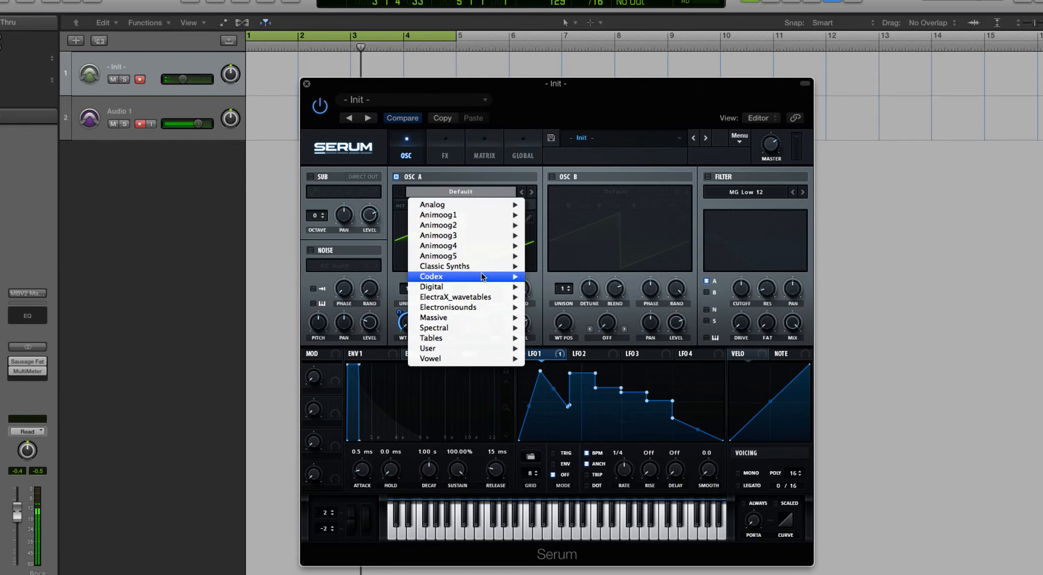
{"action": "left_click", "coordinate": [401, 194]}
{"action": "left_click", "coordinate": [416, 182]}
{"action": "left_click", "coordinate": [417, 183]}
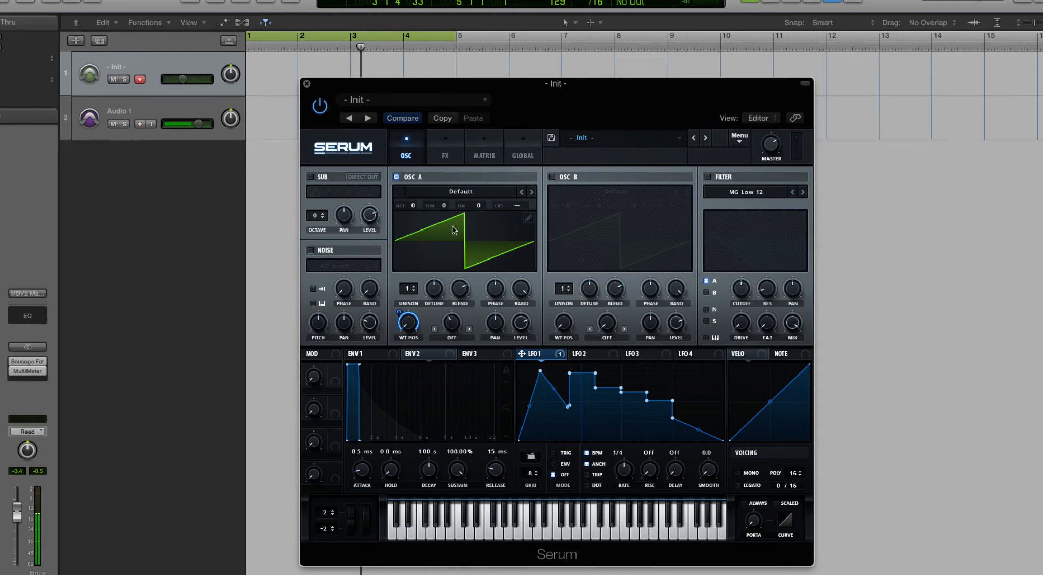
- Load the Spectral wavetable AlienSpectral [SN] into oscillator A, show it in 3D and adjust the wavetable position control
{"action": "left_click", "coordinate": [452, 197]}
{"action": "mouse_move", "coordinate": [458, 328]}
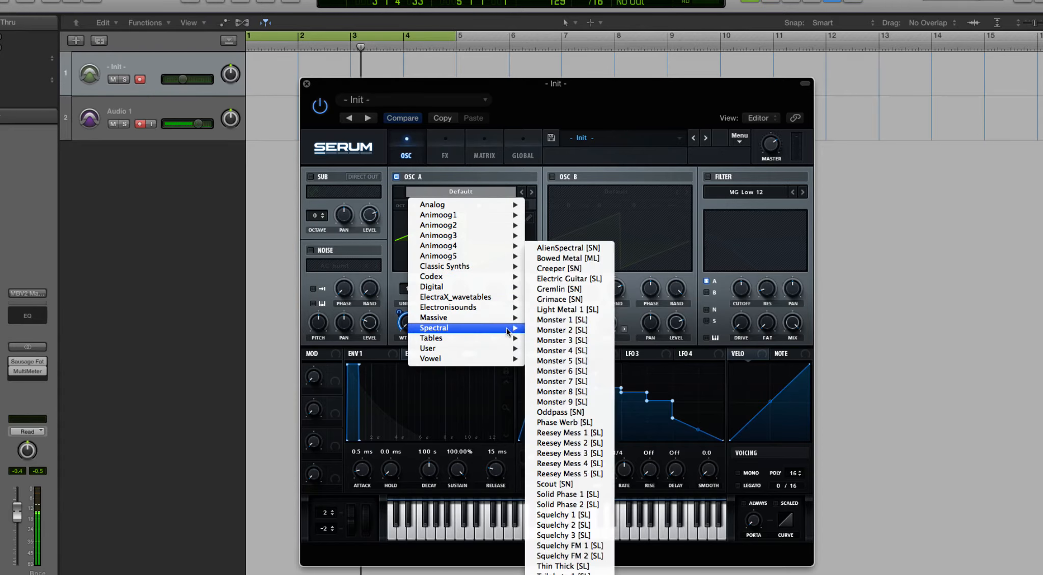
{"action": "left_click", "coordinate": [573, 250]}
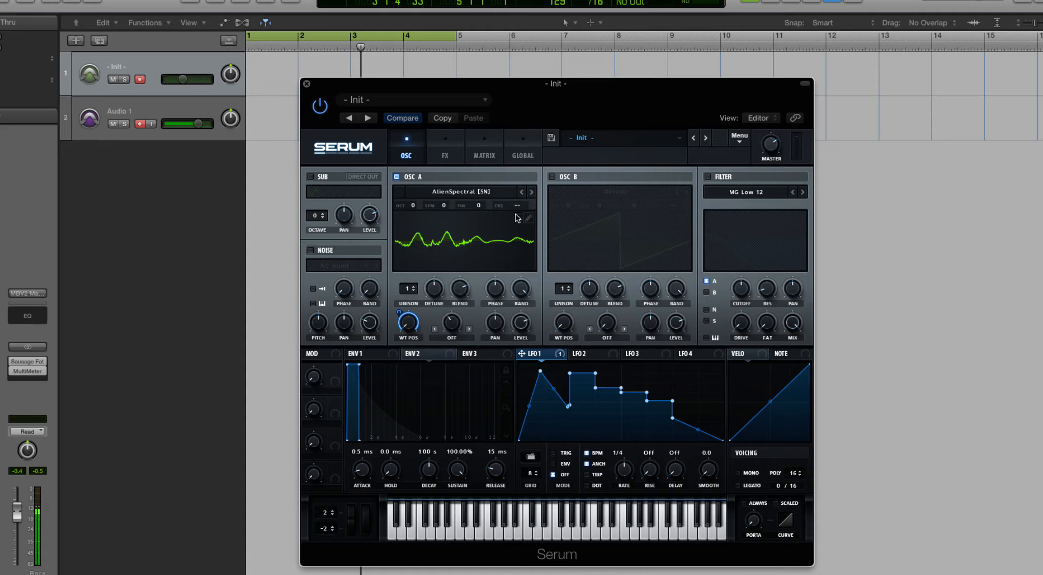
{"action": "left_click", "coordinate": [462, 238]}
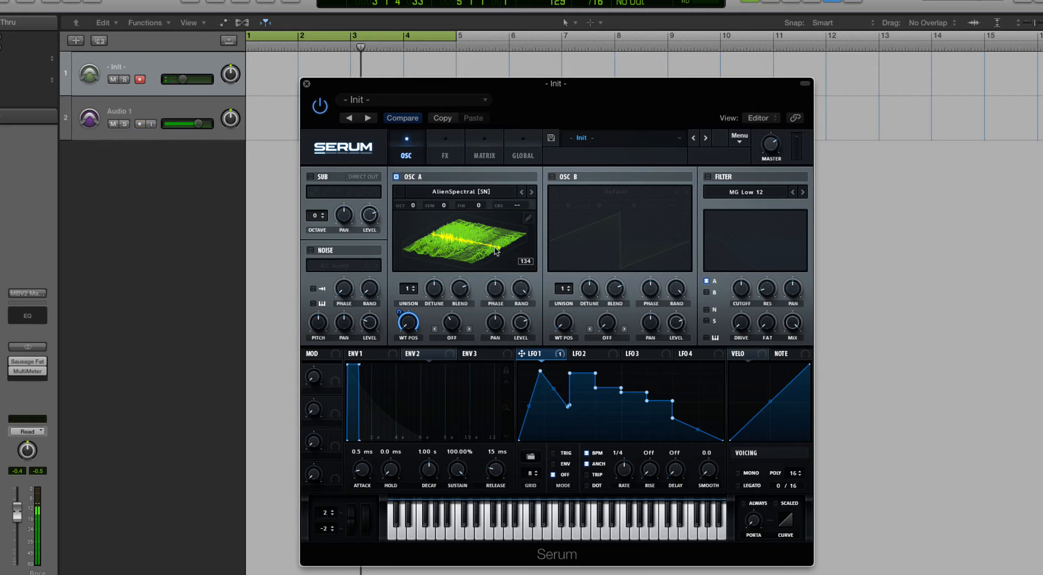
{"action": "mouse_move", "coordinate": [403, 315]}
{"action": "left_mouse_down"}
{"action": "mouse_move", "coordinate": [408, 276]}
{"action": "mouse_move", "coordinate": [410, 328]}
{"action": "left_mouse_up"}
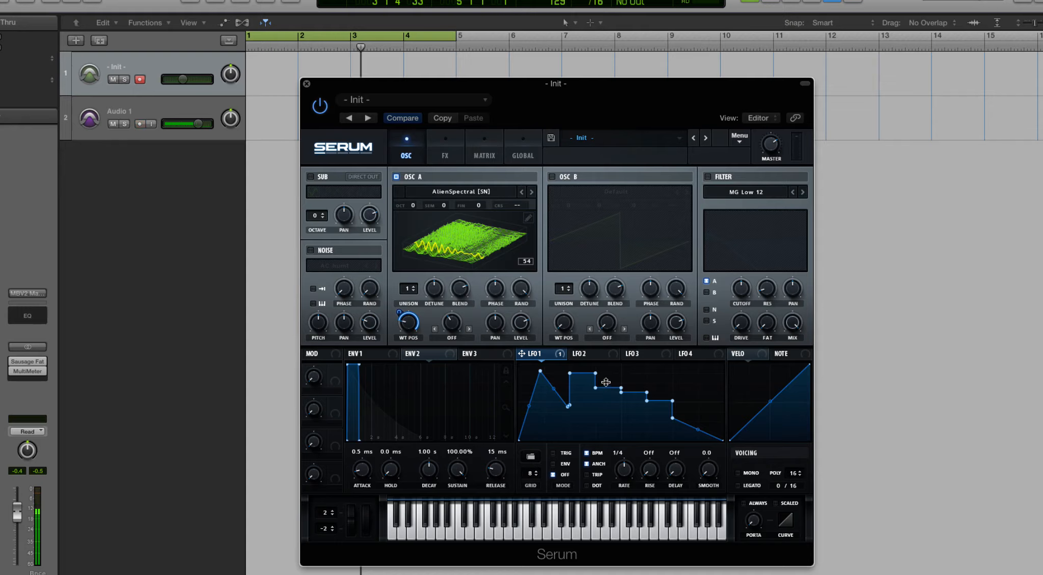
- Replace LFO 1's hand-drawn shape with a preset from the Sidechain shapes
{"action": "left_click_drag", "start_coordinate": [596, 388], "coordinate": [633, 394]}
{"action": "left_click", "coordinate": [530, 458]}
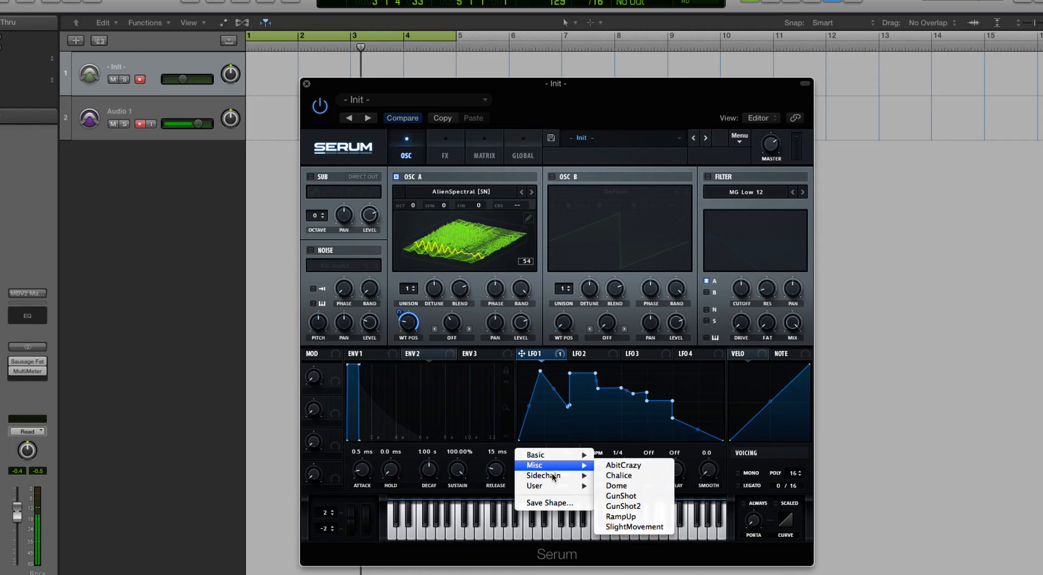
{"action": "mouse_move", "coordinate": [560, 476]}
{"action": "left_click", "coordinate": [611, 476]}
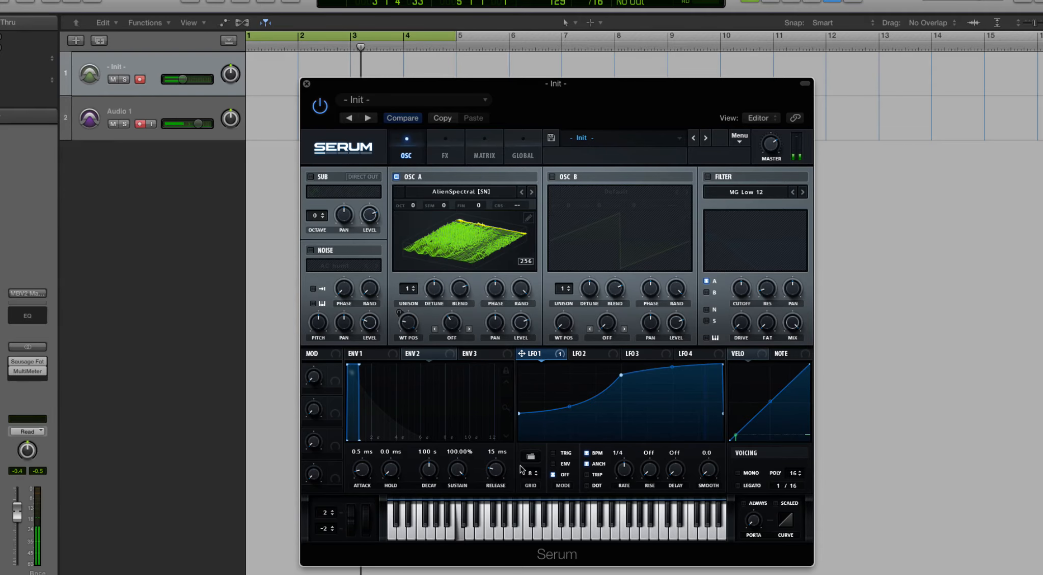
- Try LFO 1 at a 1/2 rate, return it to 1/4 and readjust its modulation of oscillator A's wavetable position
{"action": "left_click_drag", "start_coordinate": [626, 470], "coordinate": [630, 482]}
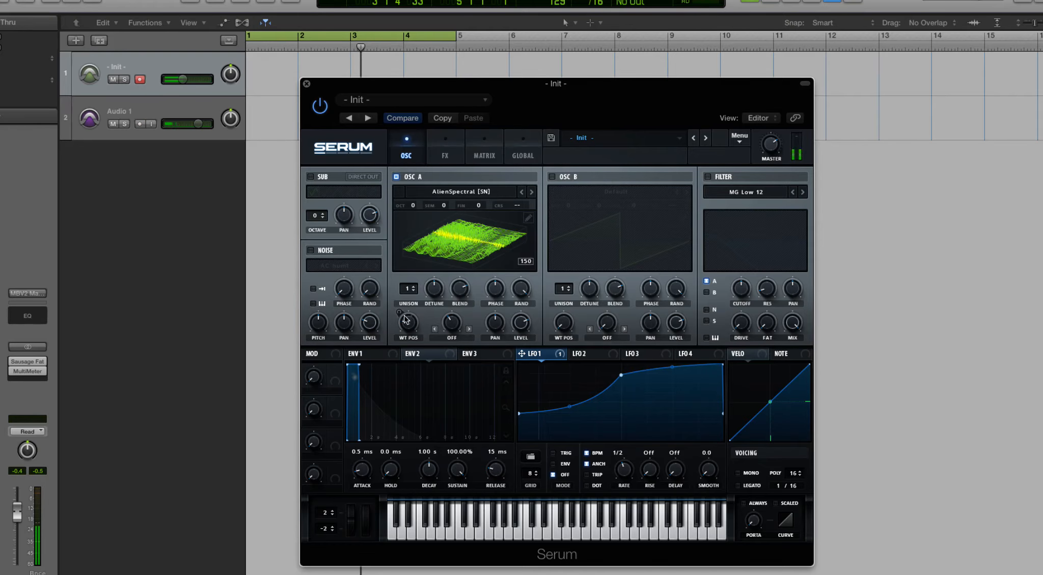
{"action": "left_click_drag", "start_coordinate": [531, 353], "coordinate": [410, 324]}
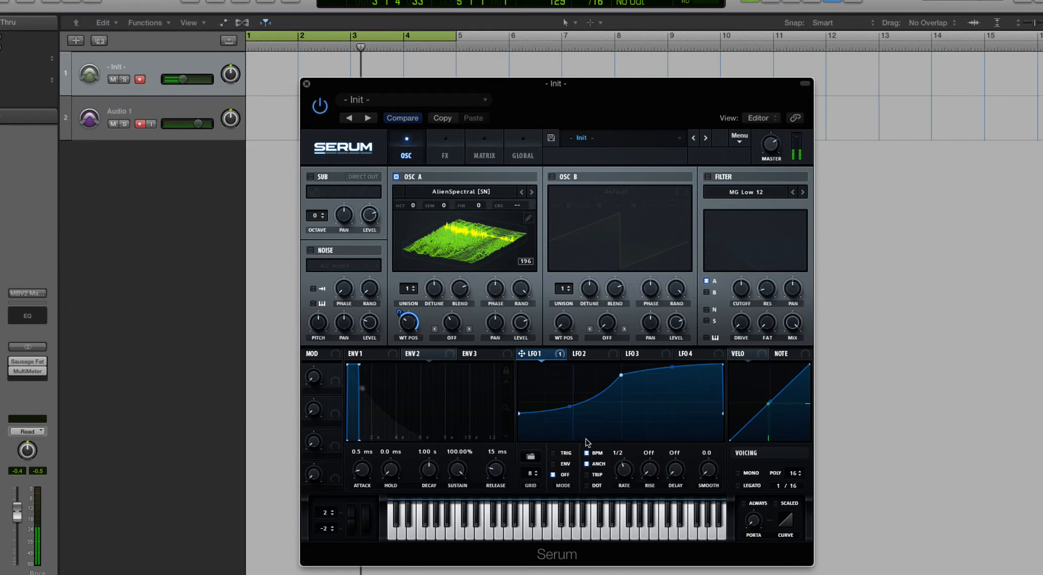
{"action": "left_click_drag", "start_coordinate": [623, 469], "coordinate": [623, 459]}
{"action": "left_click_drag", "start_coordinate": [399, 312], "coordinate": [375, 222]}
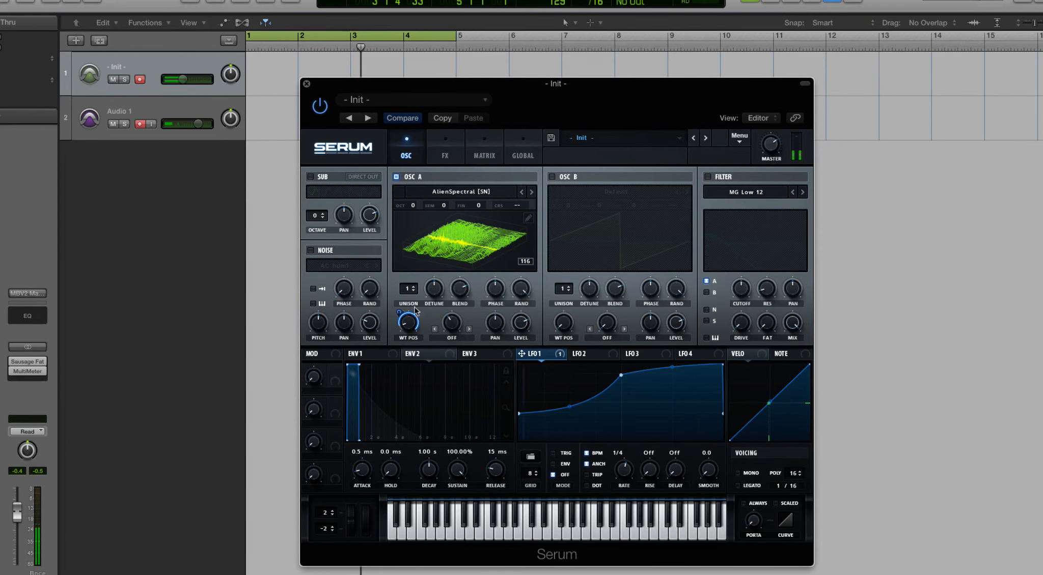
- Try the AbitCrazy shape on LFO 1 and replace it with the user shape Growl Shape 1
{"action": "left_click", "coordinate": [529, 457]}
{"action": "mouse_move", "coordinate": [550, 465]}
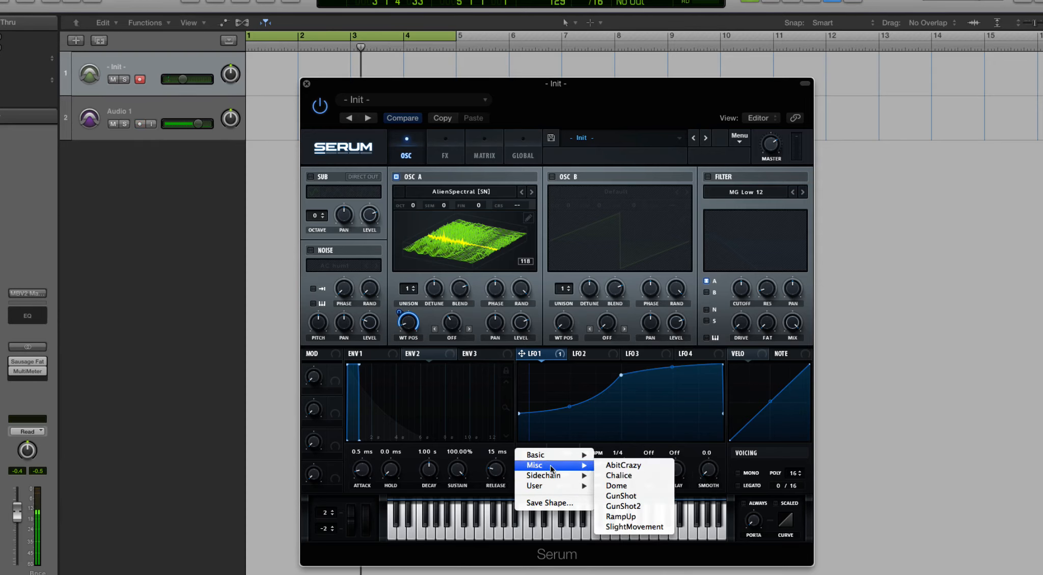
{"action": "left_click", "coordinate": [619, 466]}
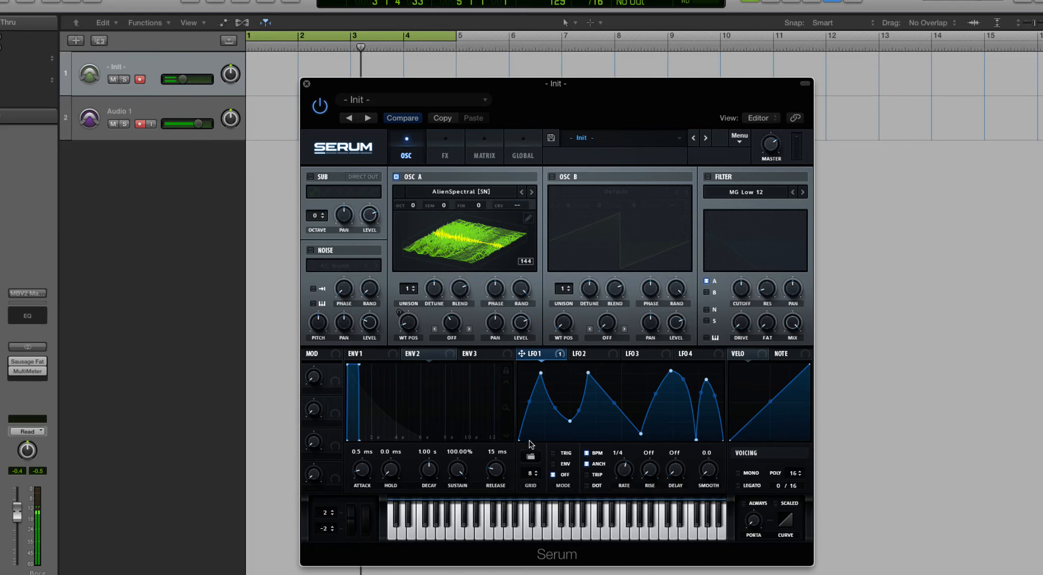
{"action": "left_click", "coordinate": [531, 458]}
{"action": "mouse_move", "coordinate": [551, 486]}
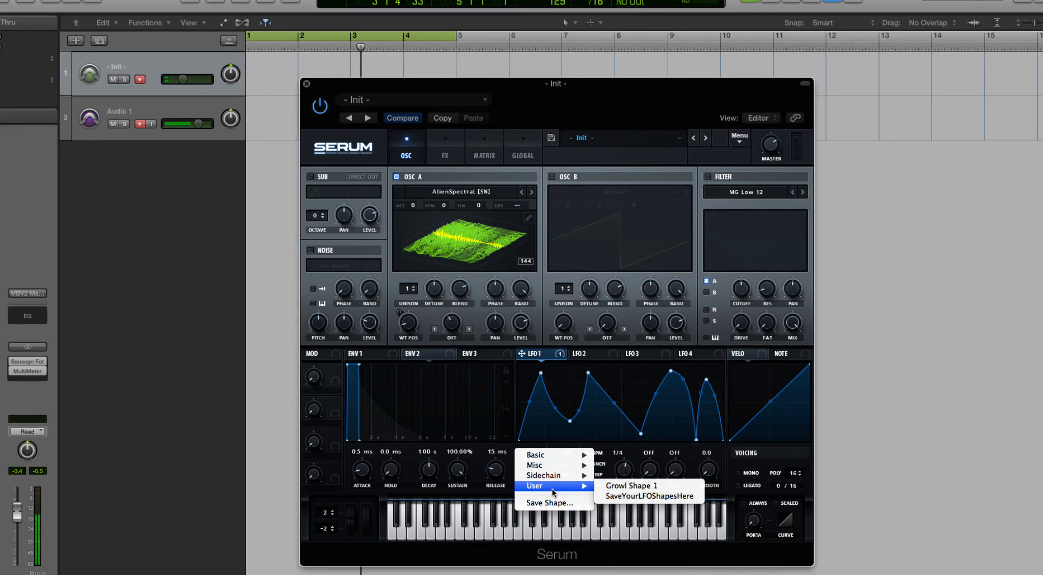
{"action": "left_click", "coordinate": [617, 488]}
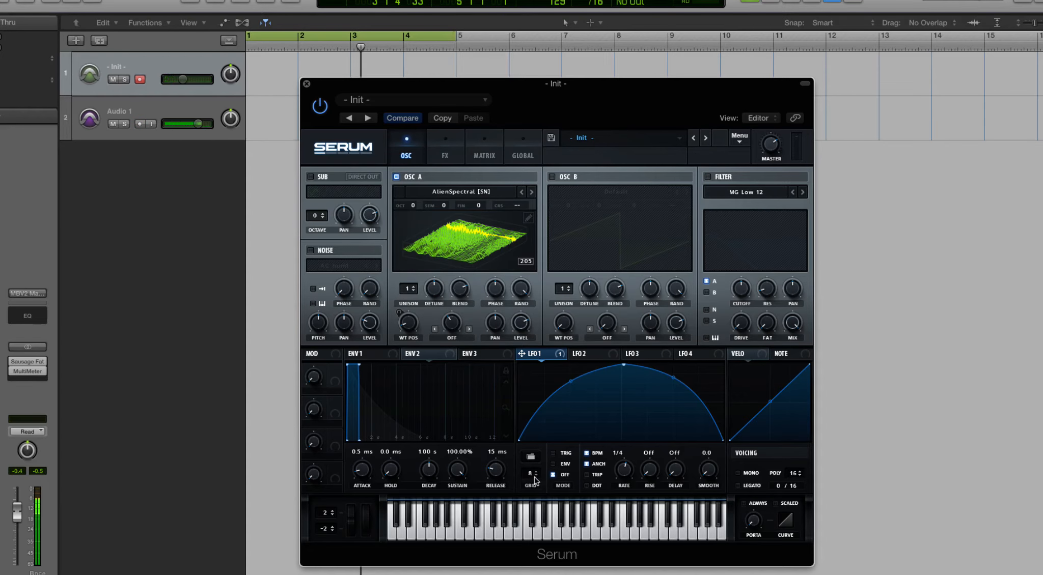
- Set LFO 1 to Trig mode with a 1/2 rate
{"action": "mouse_move", "coordinate": [535, 491]}
{"action": "left_mouse_down"}
{"action": "mouse_move", "coordinate": [537, 520]}
{"action": "mouse_move", "coordinate": [545, 451]}
{"action": "mouse_move", "coordinate": [527, 382]}
{"action": "mouse_move", "coordinate": [531, 487]}
{"action": "left_mouse_up"}
{"action": "left_click", "coordinate": [563, 463]}
{"action": "left_click", "coordinate": [555, 476]}
{"action": "left_click_drag", "start_coordinate": [621, 470], "coordinate": [622, 479]}
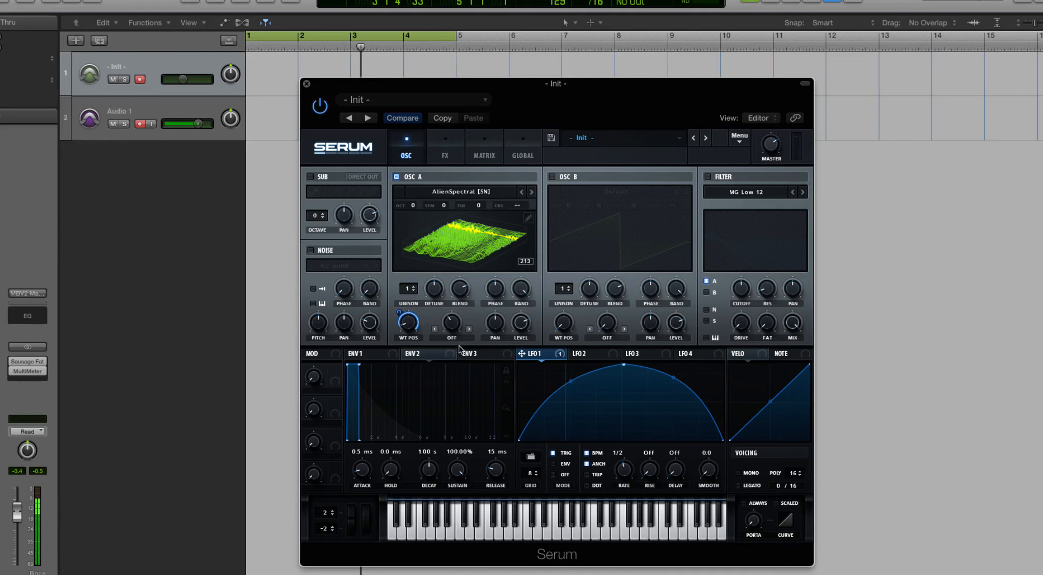
- Assign LFO 1 to oscillator A's phase and set its mode to Env
{"action": "left_click_drag", "start_coordinate": [521, 353], "coordinate": [494, 288]}
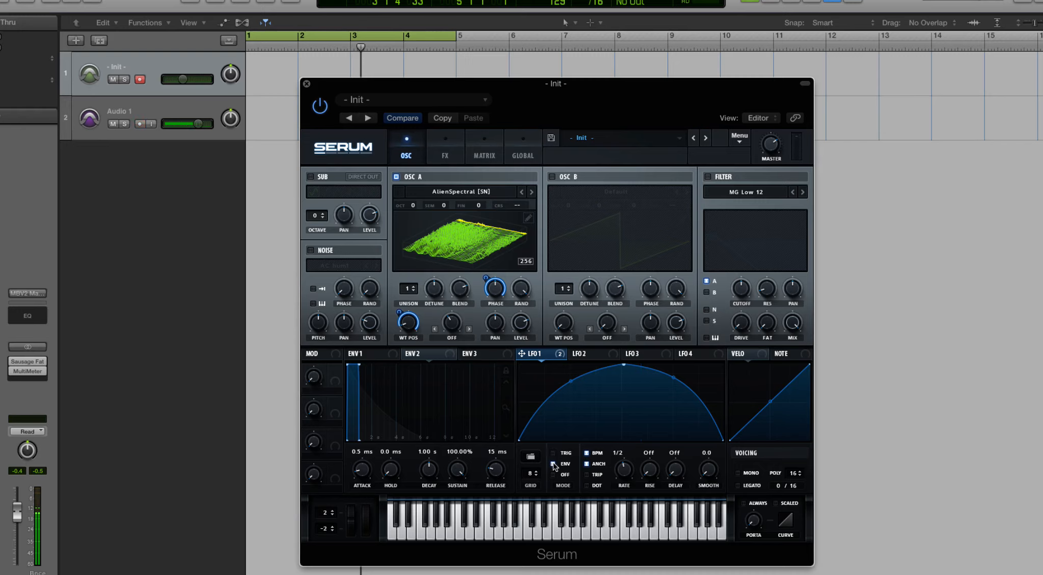
{"action": "left_click", "coordinate": [553, 453]}
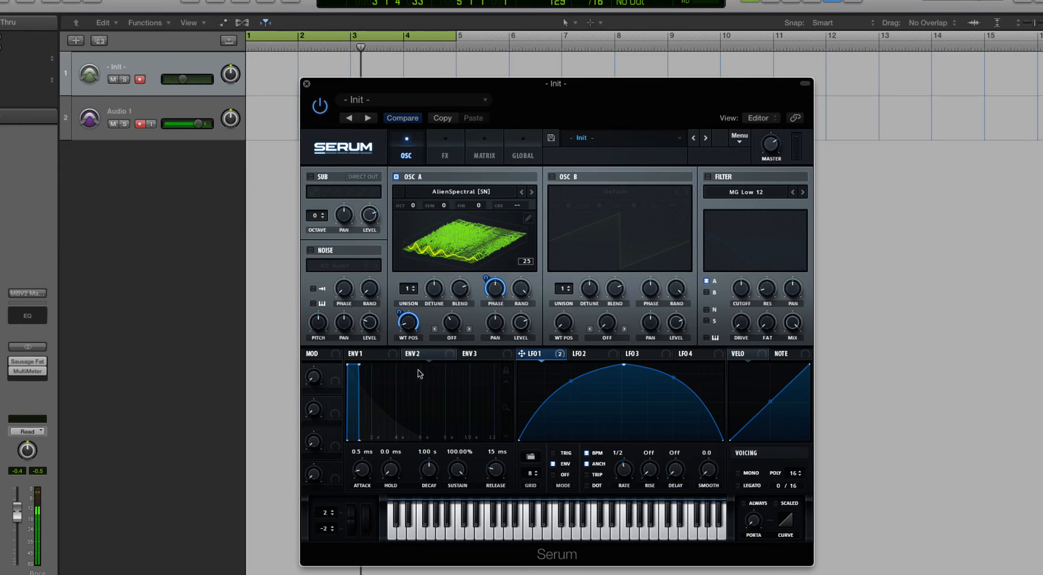
- Look through all three envelopes and all four LFOs, ending on LFO 1
{"action": "left_click", "coordinate": [359, 357]}
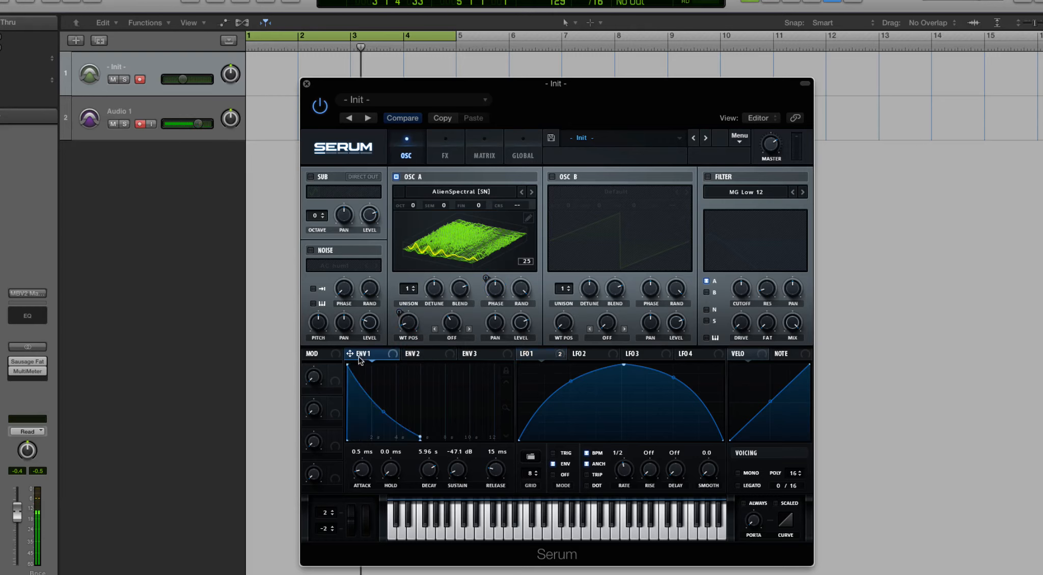
{"action": "left_click", "coordinate": [420, 359]}
{"action": "left_click", "coordinate": [479, 355]}
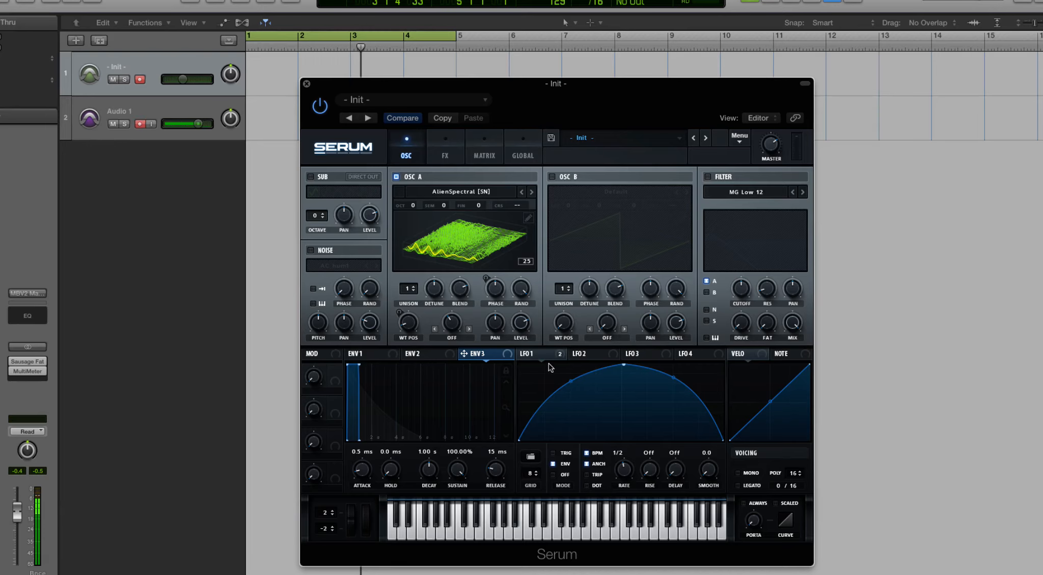
{"action": "left_click", "coordinate": [527, 356]}
{"action": "left_click", "coordinate": [581, 355]}
{"action": "left_click", "coordinate": [633, 355]}
{"action": "left_click", "coordinate": [688, 355]}
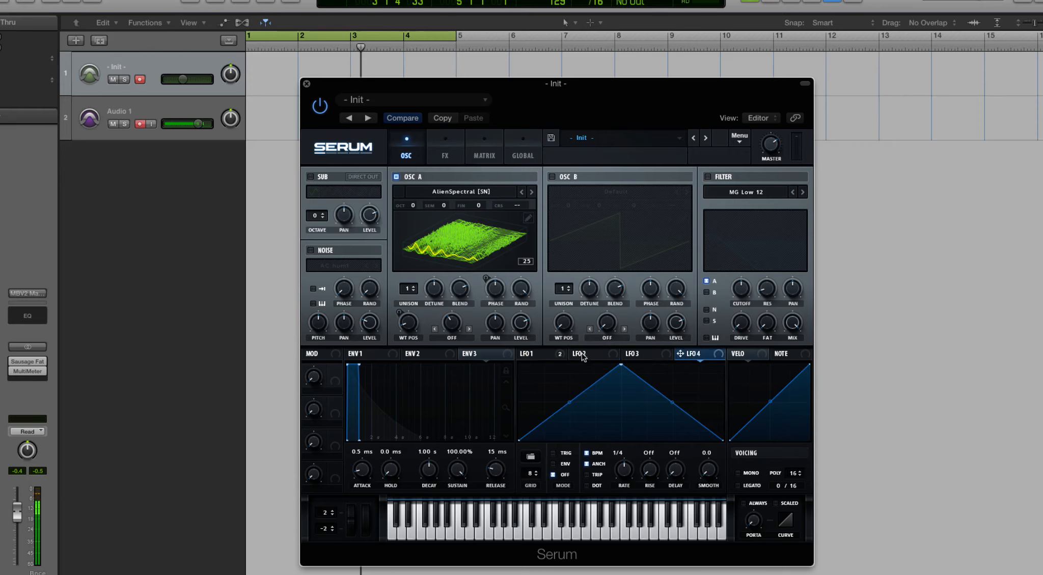
{"action": "left_click", "coordinate": [537, 355]}
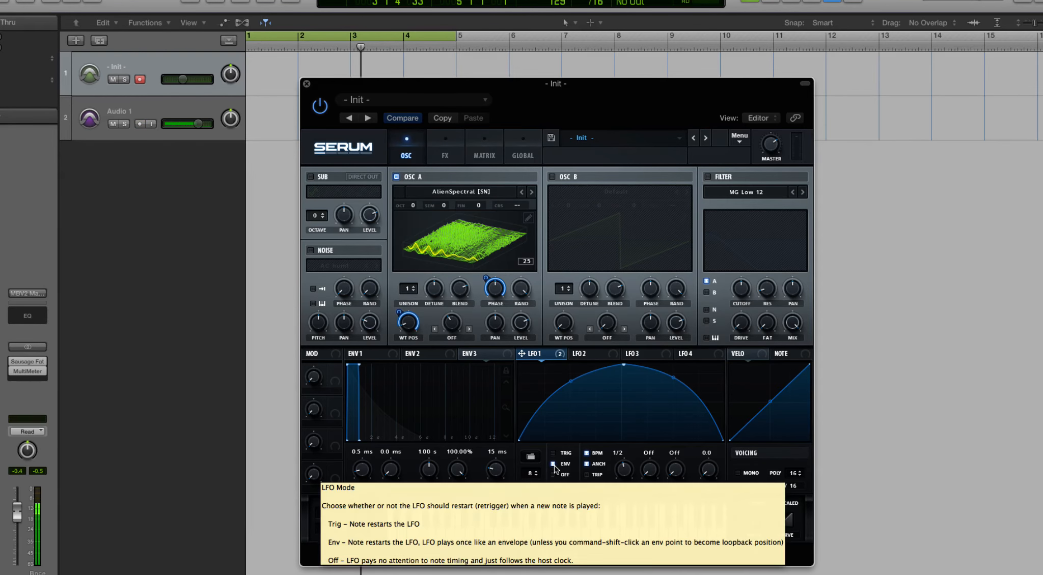
- Set LFO 1's mode to Off and run it without BPM sync at a rate of 7.9 Hz
{"action": "left_click", "coordinate": [554, 477]}
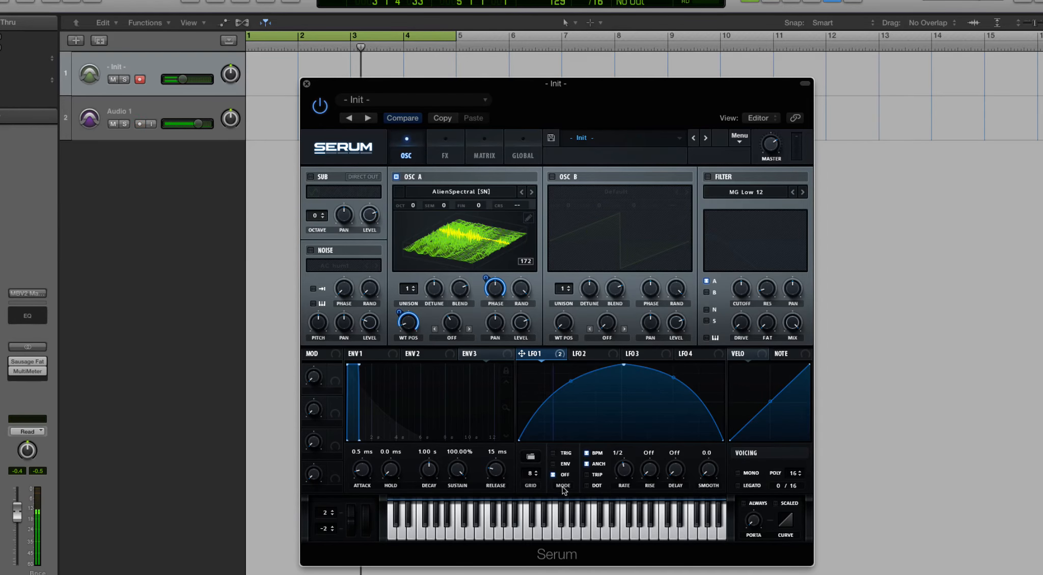
{"action": "left_click", "coordinate": [587, 453]}
{"action": "mouse_move", "coordinate": [625, 469]}
{"action": "left_mouse_down"}
{"action": "mouse_move", "coordinate": [624, 494]}
{"action": "mouse_move", "coordinate": [624, 480]}
{"action": "left_mouse_up"}
{"action": "left_click", "coordinate": [587, 453]}
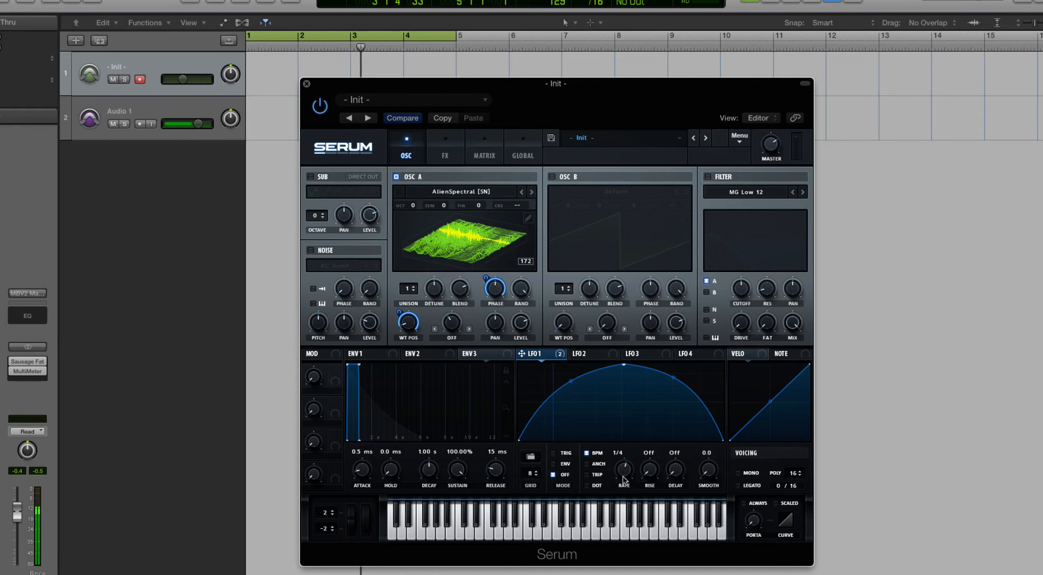
{"action": "left_click", "coordinate": [586, 453]}
{"action": "left_click_drag", "start_coordinate": [619, 477], "coordinate": [622, 492]}
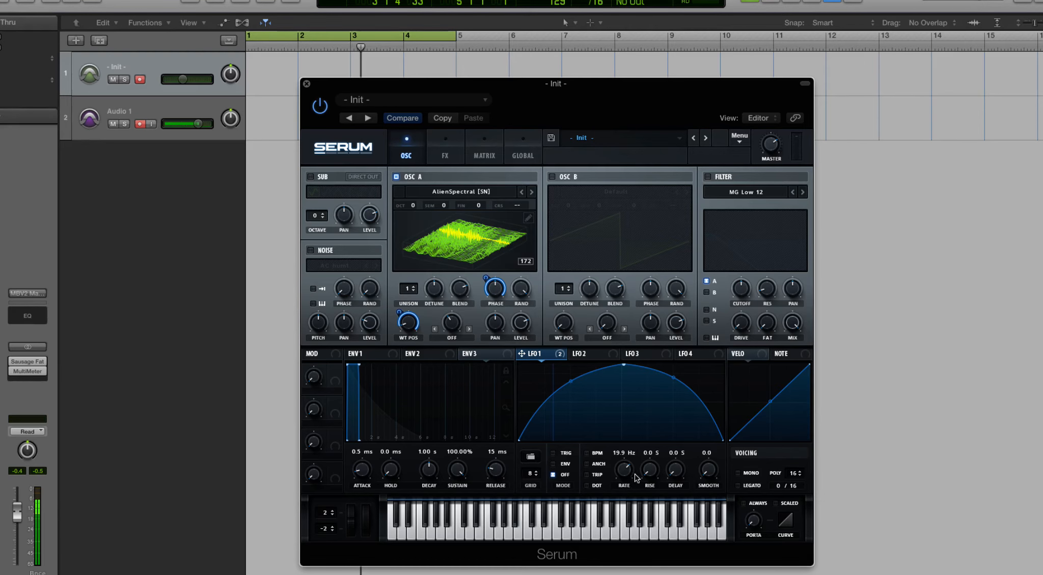
{"action": "left_click_drag", "start_coordinate": [629, 476], "coordinate": [626, 493]}
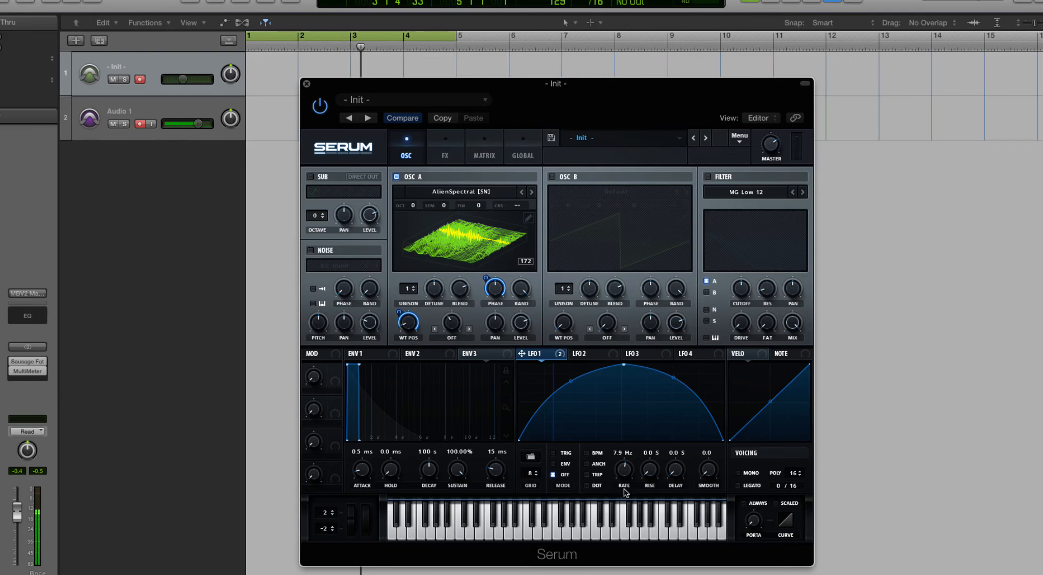
- Move the playhead to bar 3 and sync LFO 1 to BPM with Anchor on and a 1/8 rate
{"action": "left_click", "coordinate": [589, 465]}
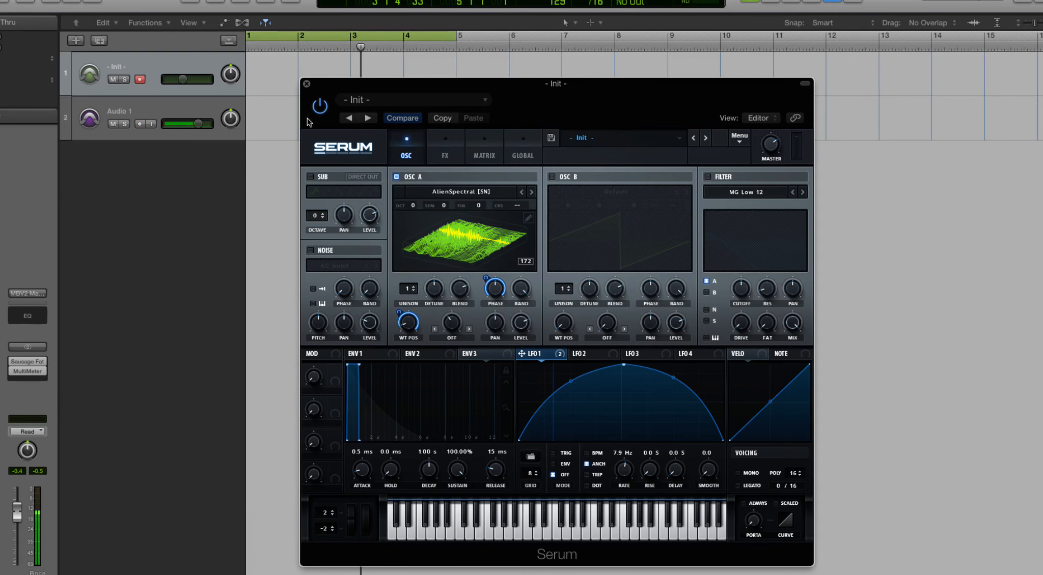
{"action": "left_click", "coordinate": [405, 49]}
{"action": "left_click", "coordinate": [362, 48]}
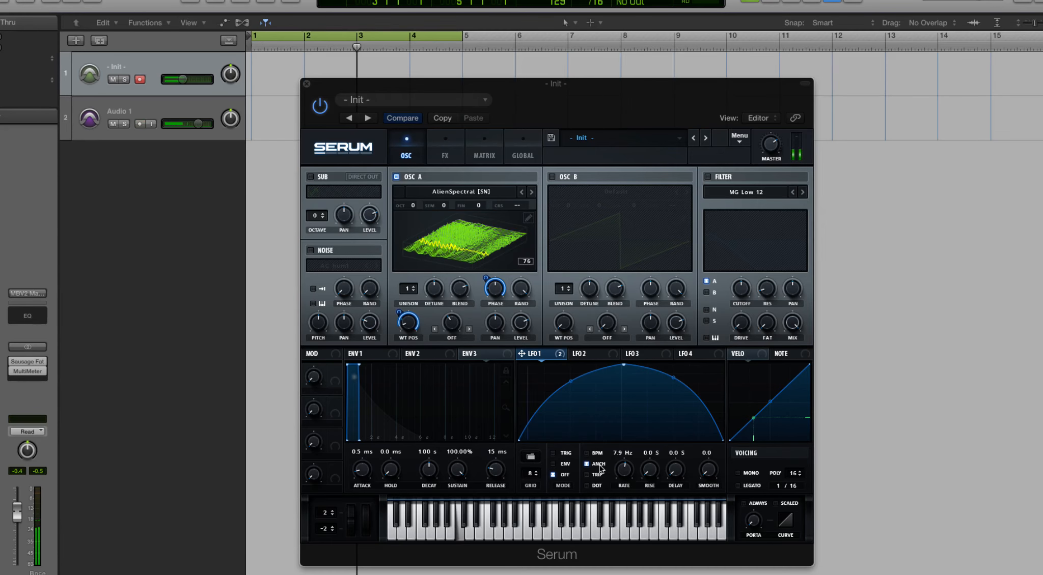
{"action": "left_click", "coordinate": [587, 453]}
{"action": "left_click_drag", "start_coordinate": [621, 466], "coordinate": [624, 458]}
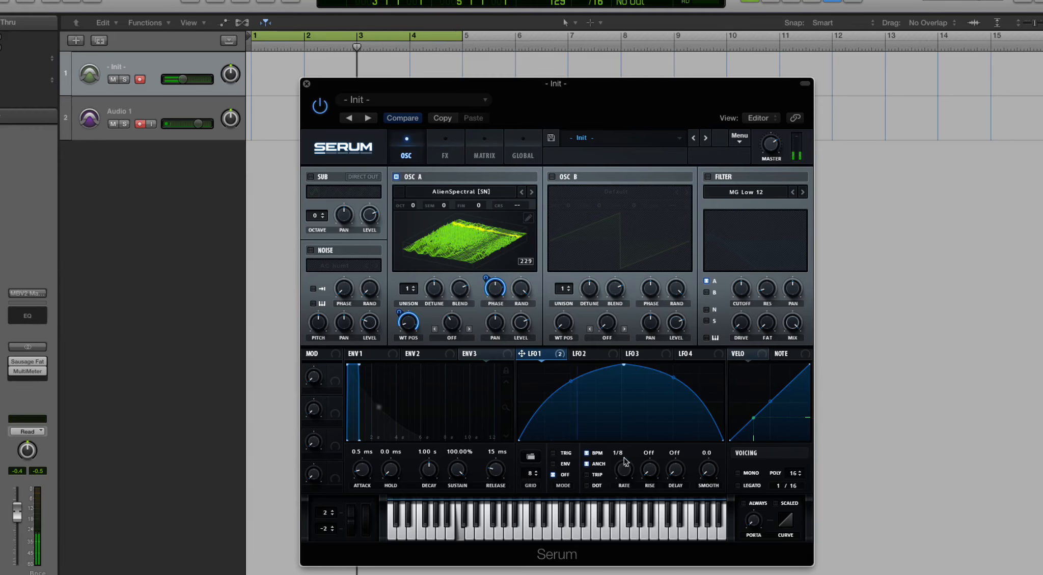
- Turn Anchor off for LFO 1, enable triplet timing, and adjust the synced rate
{"action": "left_click", "coordinate": [588, 464]}
{"action": "left_click", "coordinate": [588, 475]}
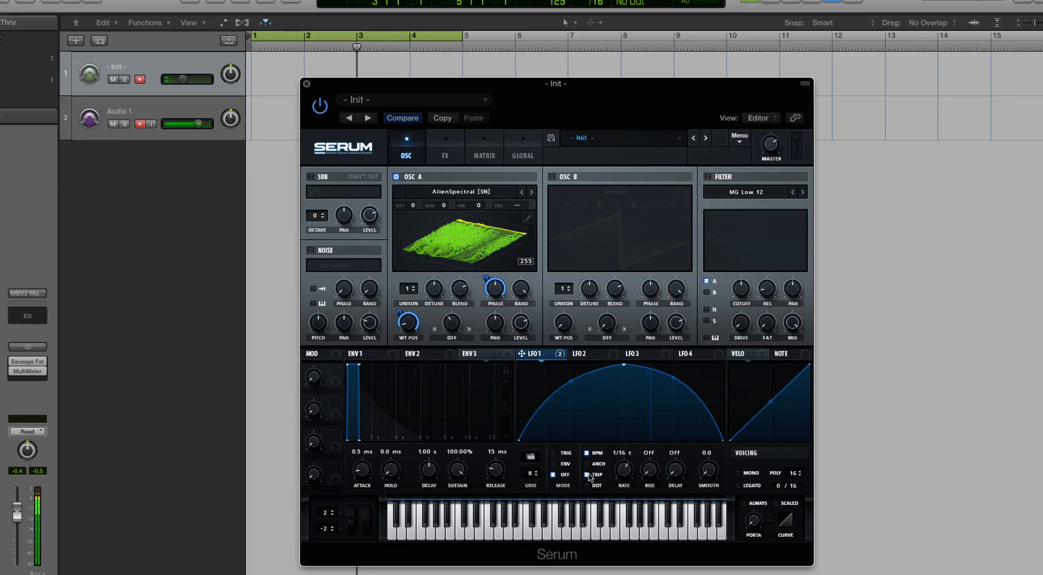
{"action": "mouse_move", "coordinate": [625, 469]}
{"action": "left_mouse_down"}
{"action": "mouse_move", "coordinate": [636, 454]}
{"action": "mouse_move", "coordinate": [626, 506]}
{"action": "mouse_move", "coordinate": [626, 440]}
{"action": "mouse_move", "coordinate": [628, 499]}
{"action": "mouse_move", "coordinate": [635, 452]}
{"action": "left_mouse_up"}
- Compare LFO 1's triplet and dotted timing by switching each option on and off
{"action": "left_click", "coordinate": [587, 475]}
{"action": "left_click", "coordinate": [586, 475]}
{"action": "left_click", "coordinate": [587, 474]}
{"action": "left_click", "coordinate": [586, 485]}
{"action": "left_click", "coordinate": [586, 486]}
{"action": "left_click", "coordinate": [586, 474]}
{"action": "left_click", "coordinate": [588, 486]}
- Set LFO 1 to Trig mode with a 1/2 rate and neither triplet nor dotted timing
{"action": "left_click_drag", "start_coordinate": [624, 469], "coordinate": [628, 425]}
{"action": "left_click", "coordinate": [587, 475]}
{"action": "left_click_drag", "start_coordinate": [634, 467], "coordinate": [630, 515]}
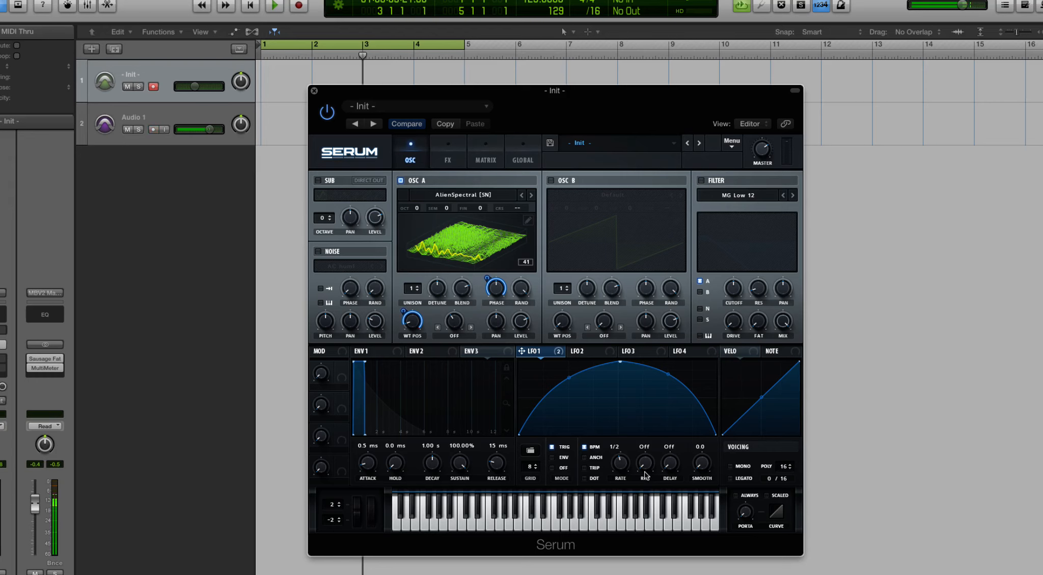
- Sweep LFO 1's rise time with BPM sync off and on, leaving it synced with a 1/64 rise
{"action": "left_click_drag", "start_coordinate": [643, 461], "coordinate": [643, 399]}
{"action": "left_click_drag", "start_coordinate": [651, 462], "coordinate": [647, 439]}
{"action": "left_click", "coordinate": [585, 448]}
{"action": "left_click", "coordinate": [584, 448]}
{"action": "left_click_drag", "start_coordinate": [646, 459], "coordinate": [644, 518]}
{"action": "left_click_drag", "start_coordinate": [647, 460], "coordinate": [650, 458]}
{"action": "left_click_drag", "start_coordinate": [640, 482], "coordinate": [639, 490]}
- Set LFO 1's delay to 1/16 and its smoothing to 43.1
{"action": "left_click_drag", "start_coordinate": [670, 466], "coordinate": [645, 458]}
{"action": "left_click_drag", "start_coordinate": [699, 466], "coordinate": [699, 410]}
{"action": "mouse_move", "coordinate": [699, 459]}
{"action": "left_mouse_down"}
{"action": "mouse_move", "coordinate": [699, 449]}
{"action": "mouse_move", "coordinate": [704, 471]}
{"action": "left_mouse_up"}
- Load a gently rising Sidechain preset shape into LFO 1 and set its rate to 1/4
{"action": "left_click", "coordinate": [530, 447]}
{"action": "mouse_move", "coordinate": [564, 469]}
{"action": "left_click", "coordinate": [616, 470]}
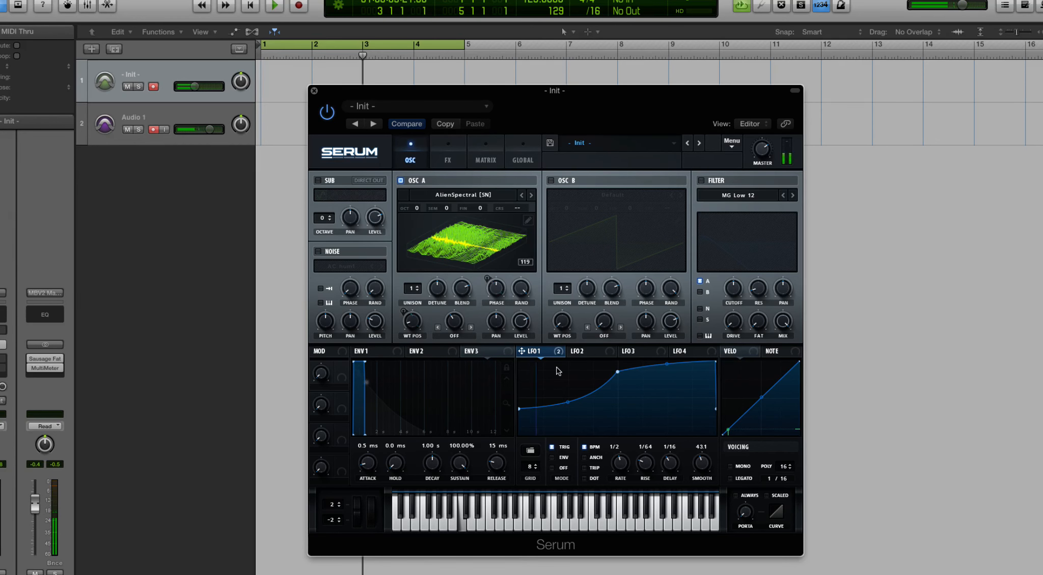
{"action": "left_click_drag", "start_coordinate": [620, 462], "coordinate": [621, 453]}
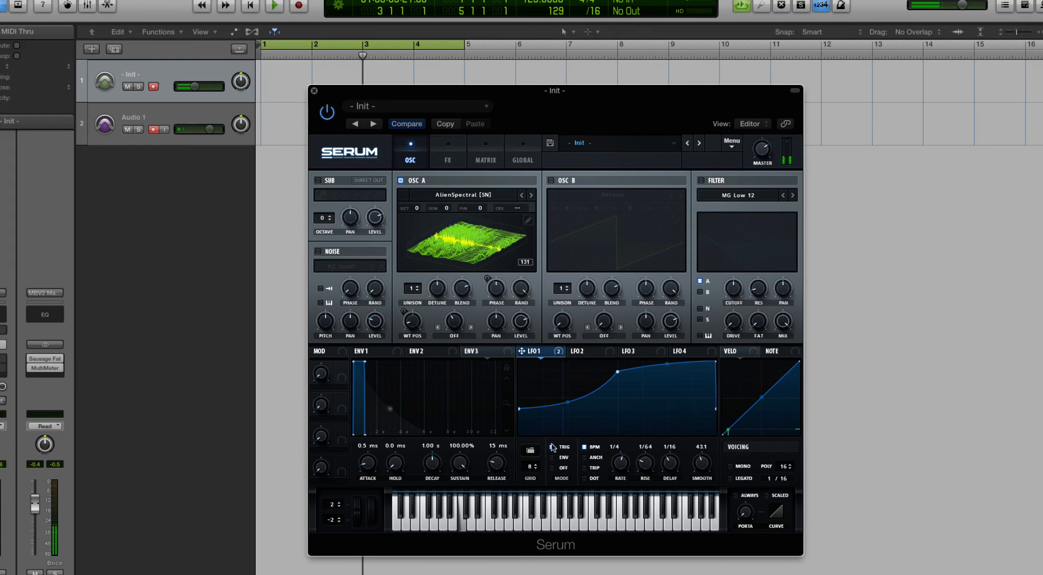
- Replace LFO 1's shape with the steep S-curved Sidechain preset
{"action": "left_click", "coordinate": [530, 450]}
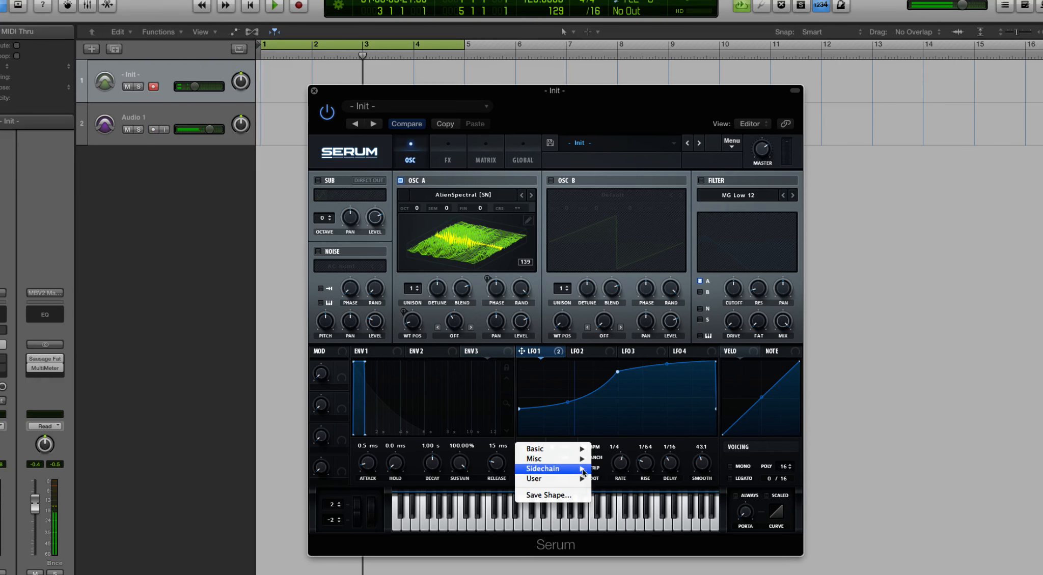
{"action": "mouse_move", "coordinate": [569, 473]}
{"action": "left_click", "coordinate": [615, 502]}
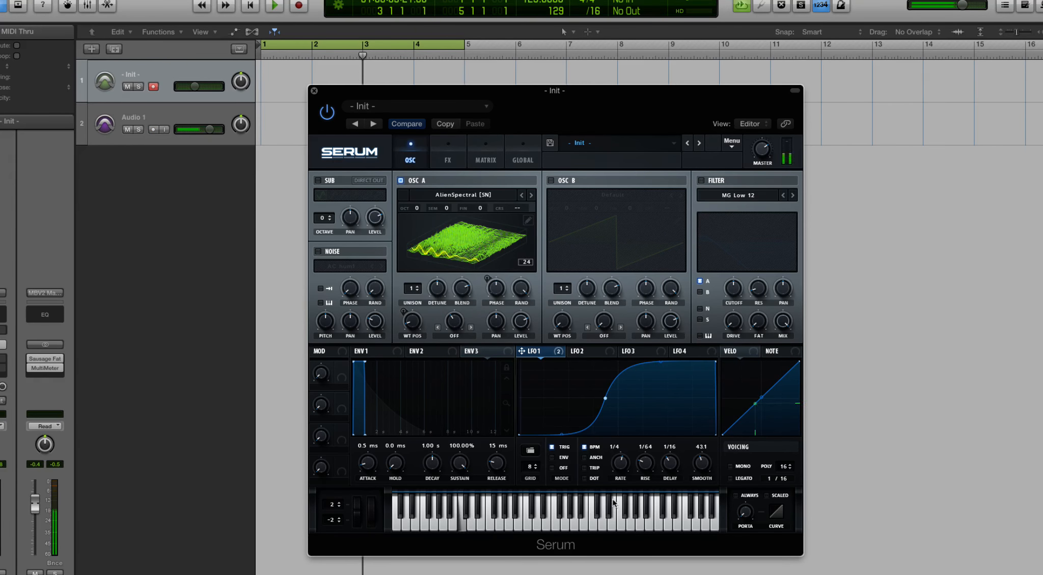
- Try different smoothing amounts on LFO 1 and leave smoothing at 35.6
{"action": "double_click", "coordinate": [706, 471]}
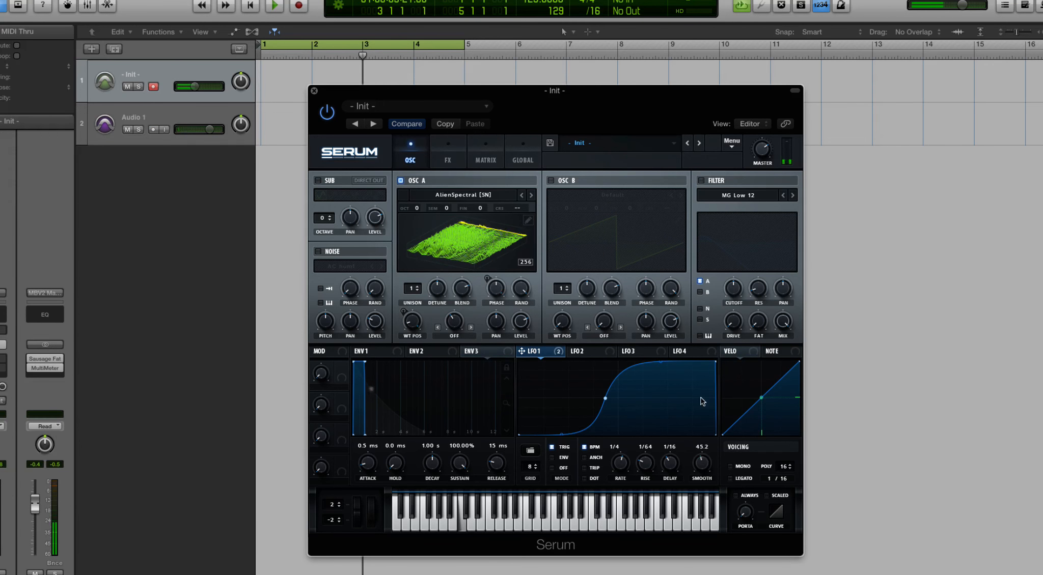
{"action": "mouse_move", "coordinate": [705, 471]}
{"action": "left_mouse_down"}
{"action": "mouse_move", "coordinate": [700, 364]}
{"action": "mouse_move", "coordinate": [701, 479]}
{"action": "left_mouse_up"}
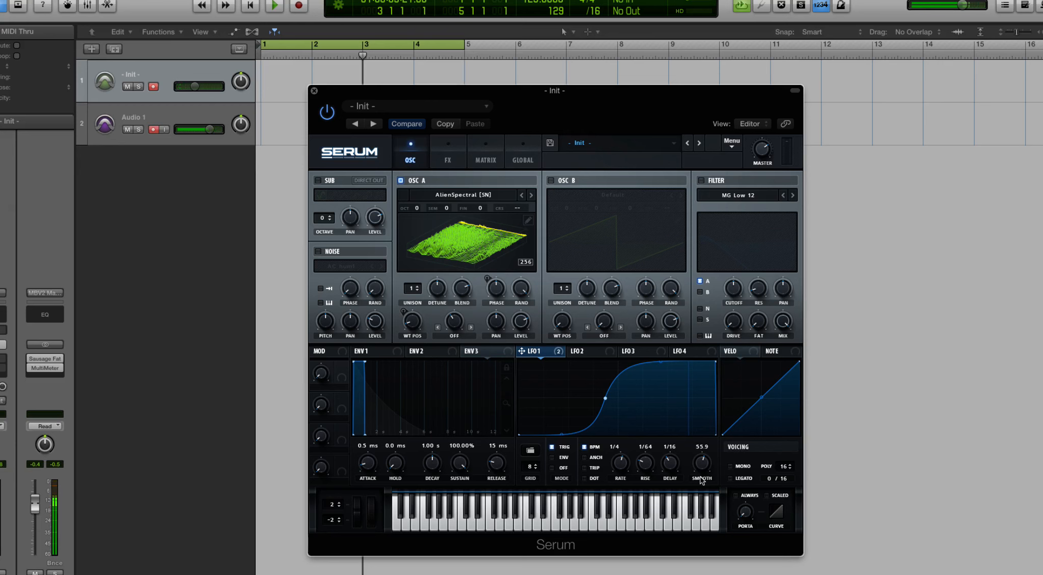
{"action": "left_click_drag", "start_coordinate": [702, 479], "coordinate": [702, 487]}
{"action": "mouse_move", "coordinate": [703, 469]}
{"action": "left_mouse_down"}
{"action": "mouse_move", "coordinate": [702, 485]}
{"action": "mouse_move", "coordinate": [698, 455]}
{"action": "left_mouse_up"}
- Look through LFO 2, LFO 3 and LFO 4, ending back on LFO 1
{"action": "left_click", "coordinate": [595, 355]}
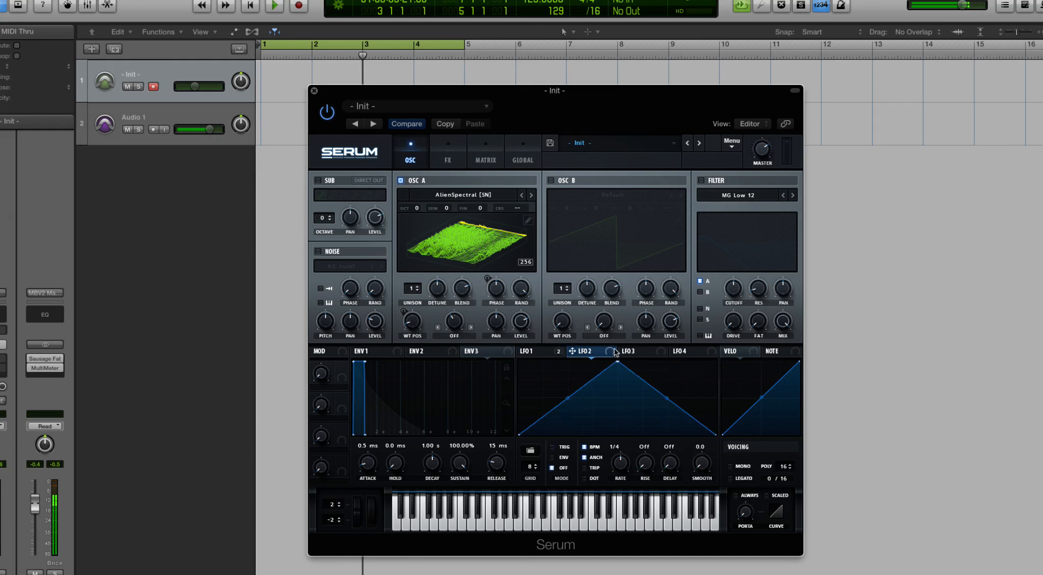
{"action": "left_click", "coordinate": [637, 353]}
{"action": "left_click", "coordinate": [690, 355]}
{"action": "left_click", "coordinate": [538, 353]}
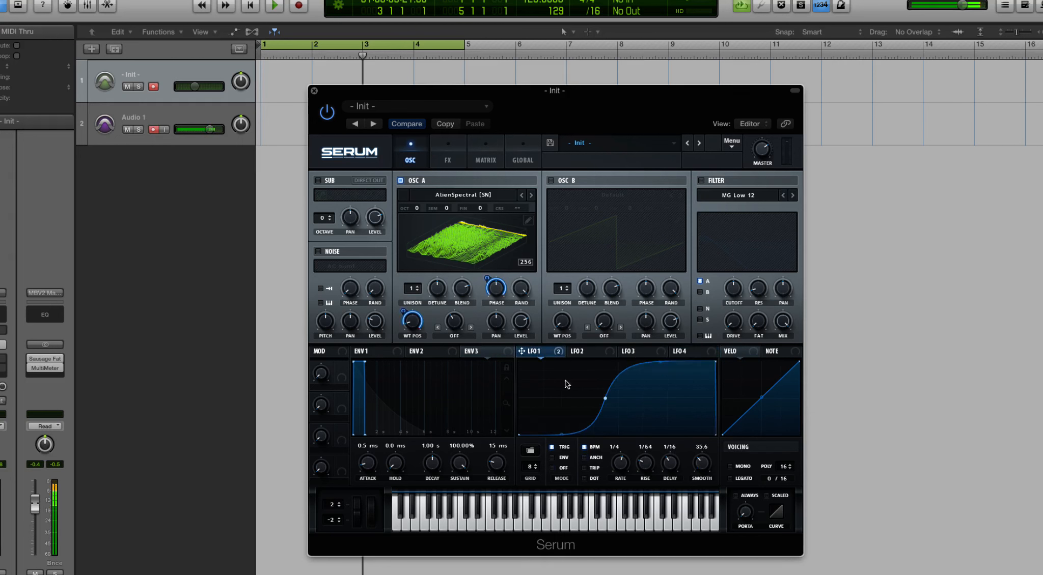
- Load the flat 50 shape from the Basic presets into LFO 1 and raise its line slightly
{"action": "left_click", "coordinate": [530, 450]}
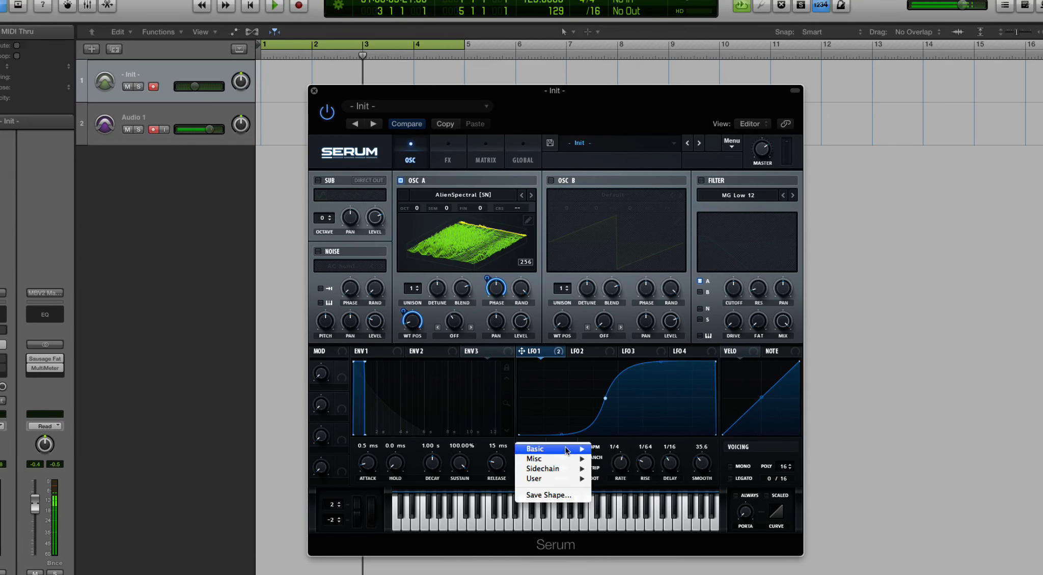
{"action": "mouse_move", "coordinate": [552, 449]}
{"action": "left_click", "coordinate": [647, 478]}
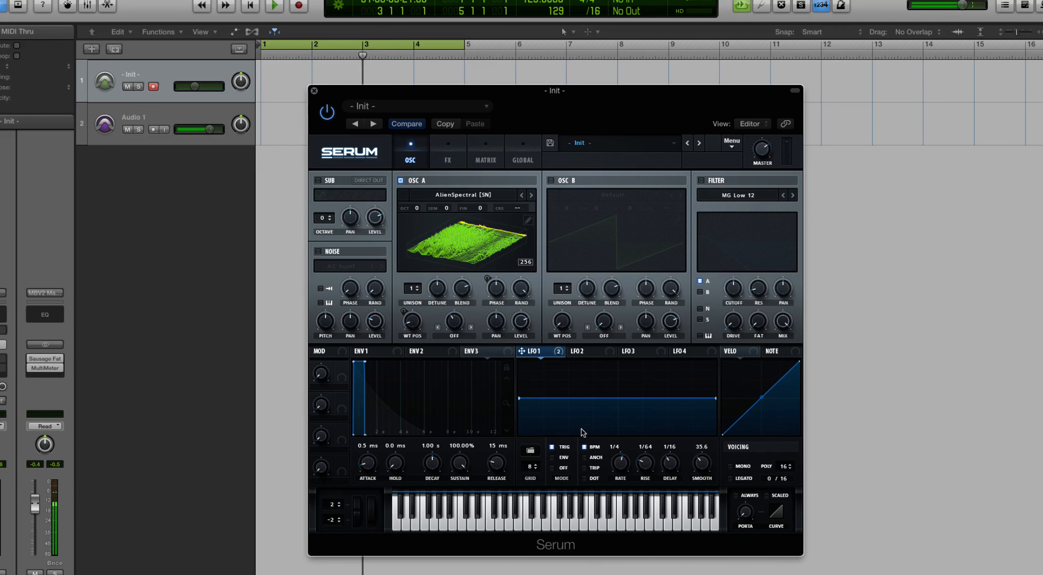
{"action": "left_click_drag", "start_coordinate": [519, 396], "coordinate": [542, 389]}
- Add points to LFO 1's line, pull them up and down, and draw flat steps across the middle of the shape
{"action": "double_click", "coordinate": [545, 389]}
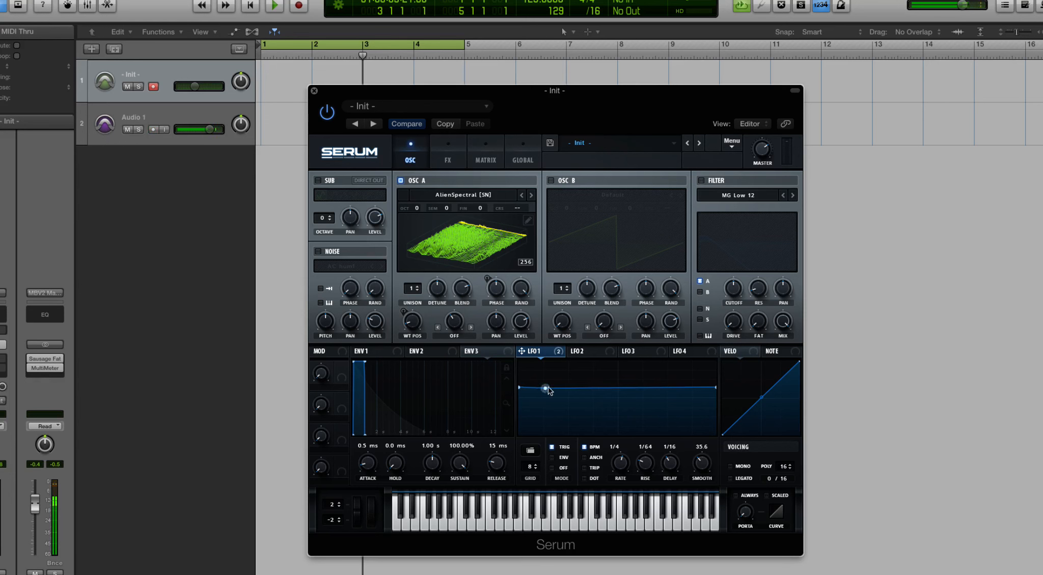
{"action": "double_click", "coordinate": [571, 389]}
{"action": "left_click_drag", "start_coordinate": [571, 389], "coordinate": [579, 413]}
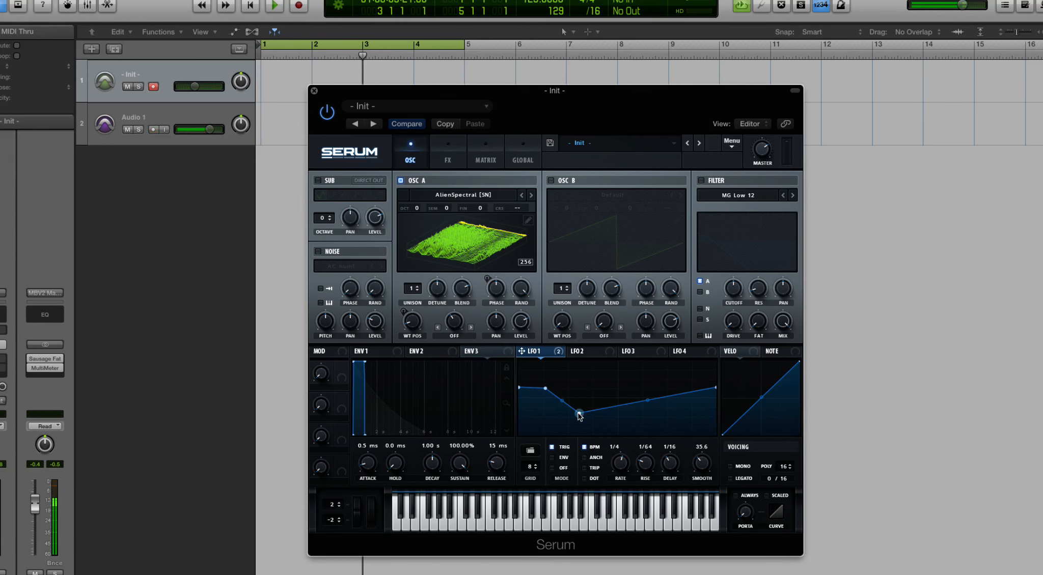
{"action": "left_click_drag", "start_coordinate": [579, 414], "coordinate": [585, 377]}
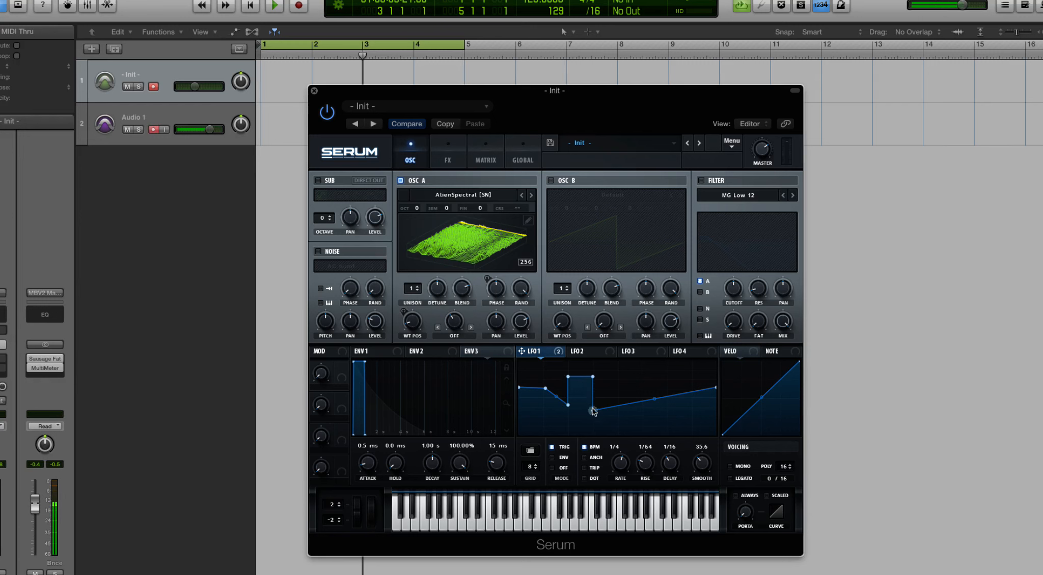
{"action": "mouse_move", "coordinate": [603, 411]}
{"action": "left_mouse_down"}
{"action": "mouse_move", "coordinate": [610, 401]}
{"action": "mouse_move", "coordinate": [641, 415]}
{"action": "left_mouse_up"}
- Reload the flat 50 shape into LFO 1 and raise the whole line slightly above the middle
{"action": "left_click", "coordinate": [530, 450]}
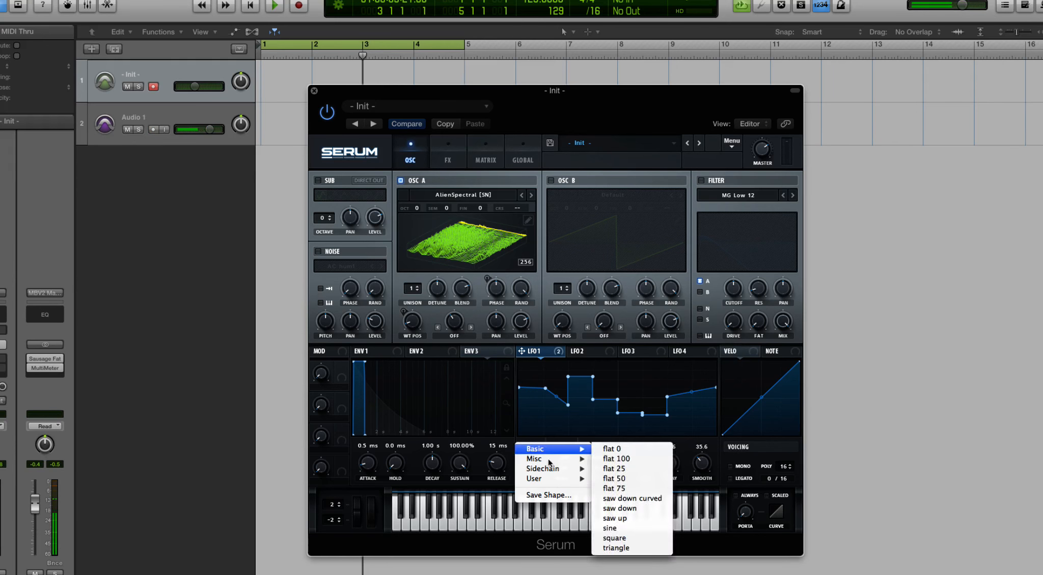
{"action": "left_click", "coordinate": [614, 479]}
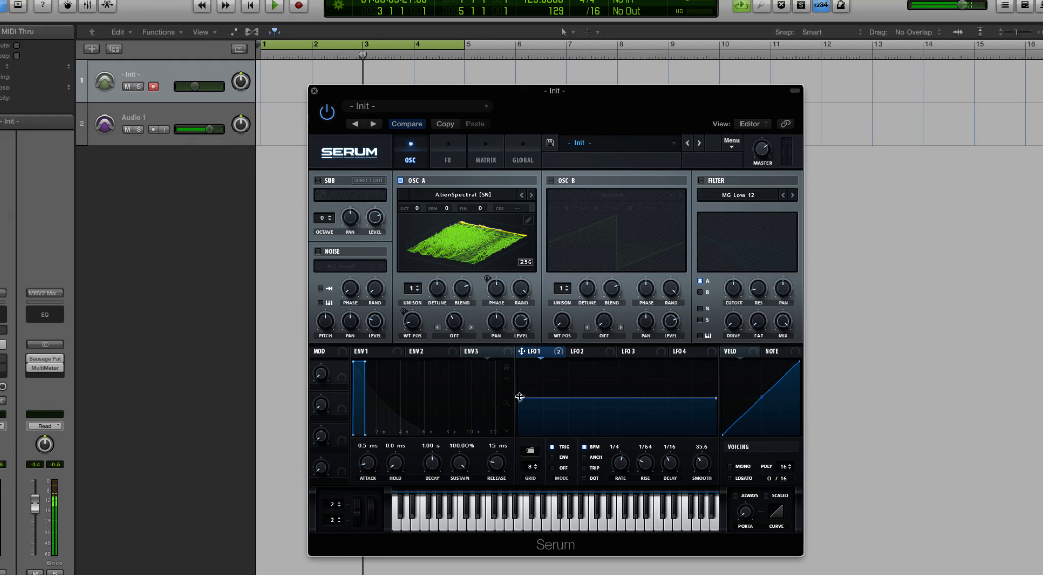
{"action": "mouse_move", "coordinate": [519, 397]}
{"action": "left_mouse_down"}
{"action": "mouse_move", "coordinate": [519, 410]}
{"action": "mouse_move", "coordinate": [519, 379]}
{"action": "left_mouse_up"}
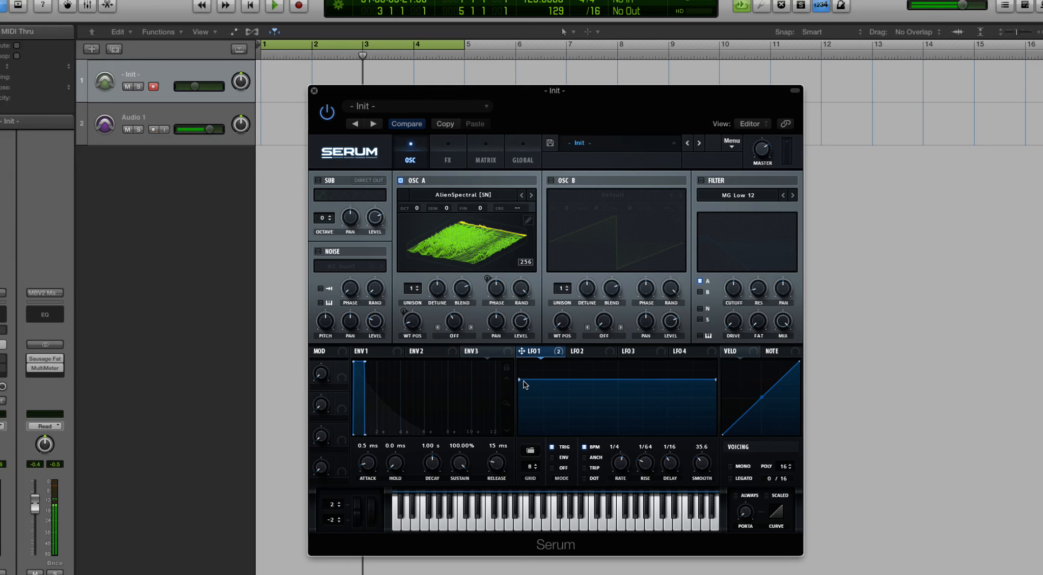
{"action": "left_click_drag", "start_coordinate": [519, 380], "coordinate": [521, 386]}
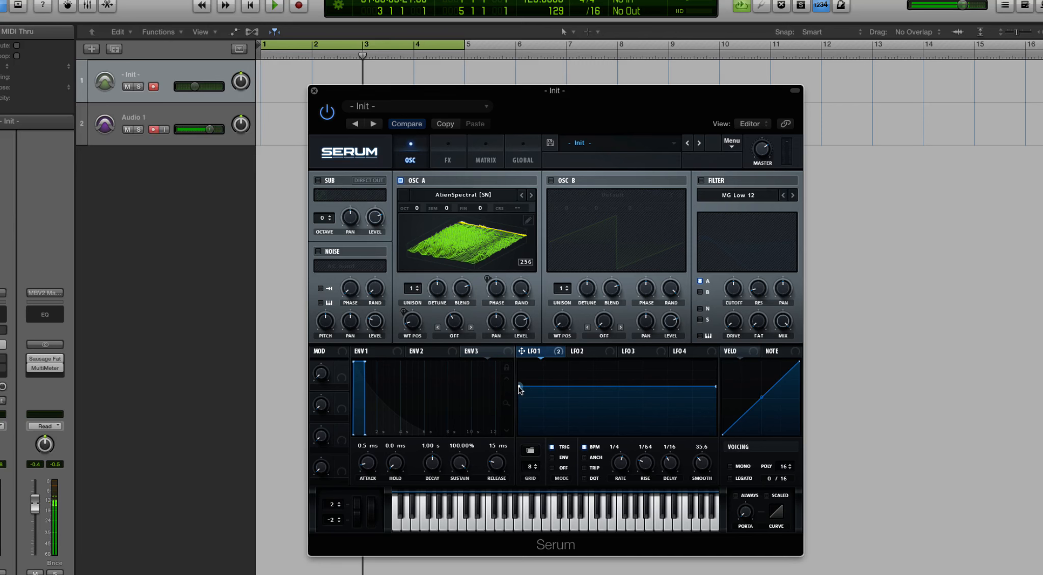
{"action": "mouse_move", "coordinate": [519, 389]}
{"action": "left_mouse_down"}
{"action": "mouse_move", "coordinate": [519, 361]}
{"action": "mouse_move", "coordinate": [520, 391]}
{"action": "left_mouse_up"}
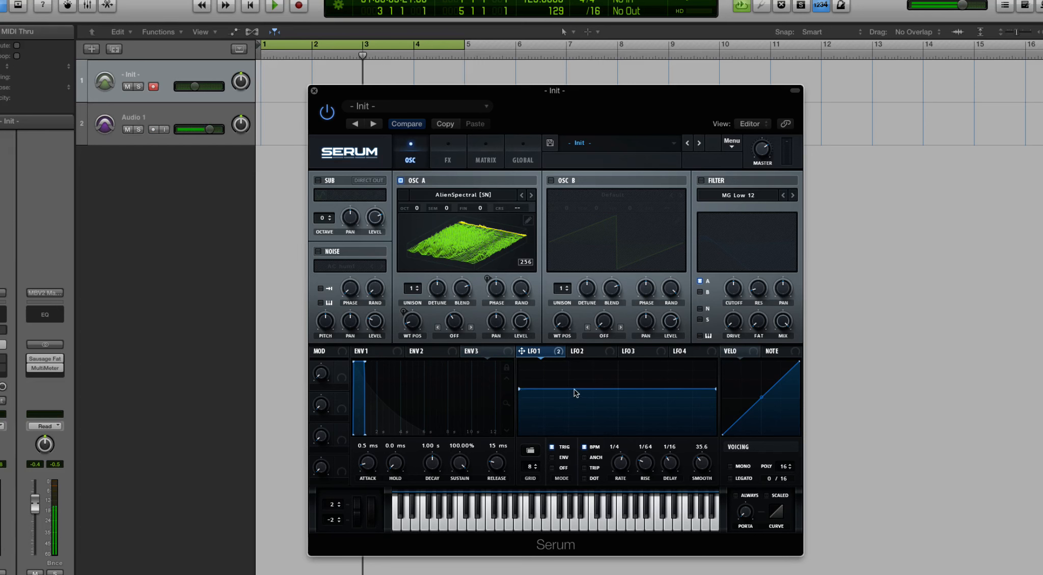
- Reset LFO 1's rise to Off and smoothing to 0.0, and set its delay to 1/4
{"action": "double_click", "coordinate": [645, 463]}
{"action": "double_click", "coordinate": [669, 463]}
{"action": "double_click", "coordinate": [702, 463]}
- Add points to LFO 1's line to form a dip and a peak, and move them together as a selection
{"action": "double_click", "coordinate": [573, 391]}
{"action": "double_click", "coordinate": [605, 389]}
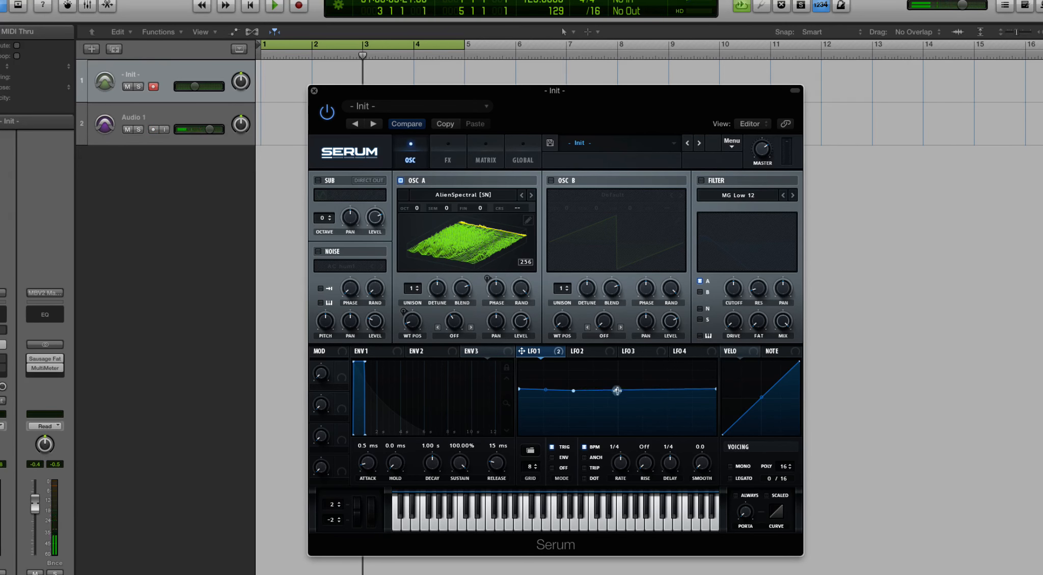
{"action": "left_click_drag", "start_coordinate": [605, 388], "coordinate": [646, 375]}
{"action": "double_click", "coordinate": [647, 403]}
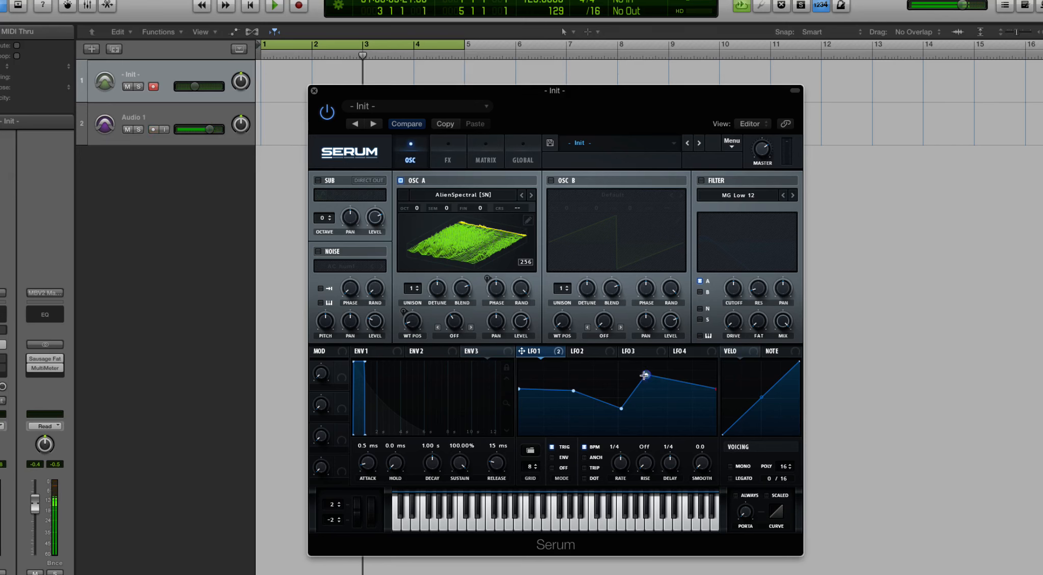
{"action": "left_click_drag", "start_coordinate": [645, 375], "coordinate": [606, 404]}
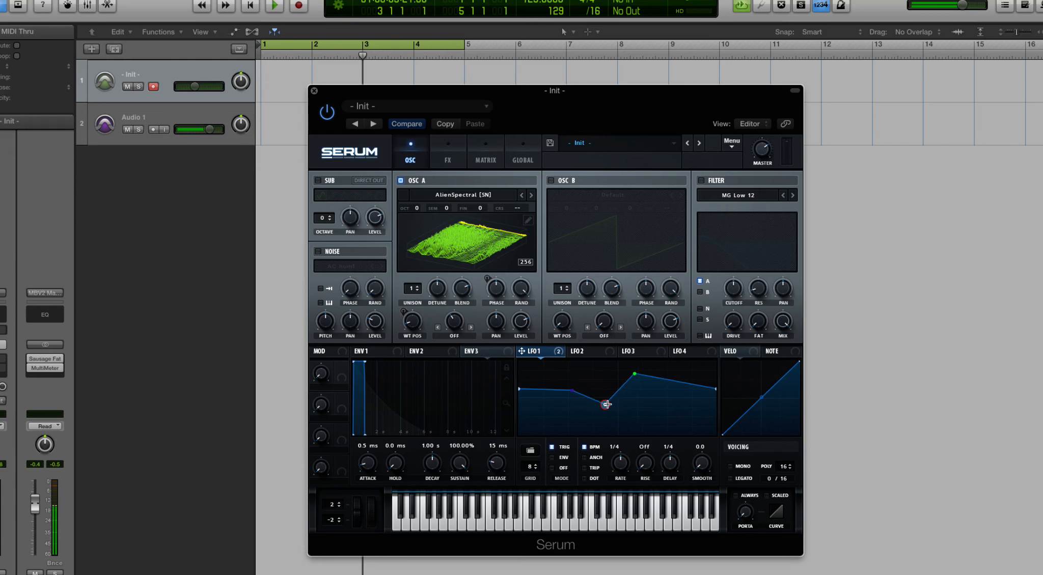
- Set the LFO graph's Shift-Key Function to Ramp Down
{"action": "right_click", "coordinate": [606, 405]}
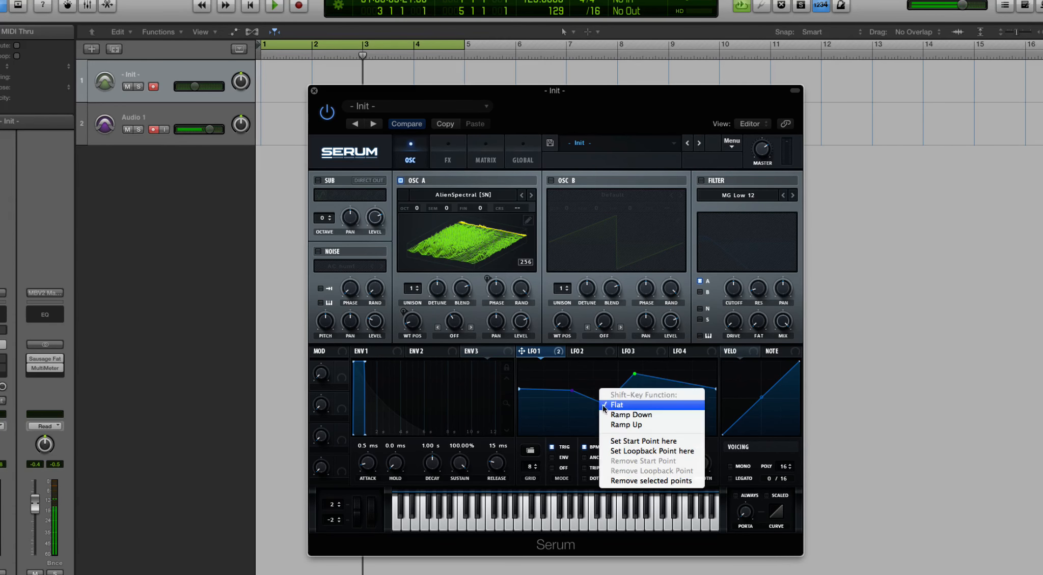
{"action": "left_click", "coordinate": [601, 406]}
{"action": "right_click", "coordinate": [604, 407]}
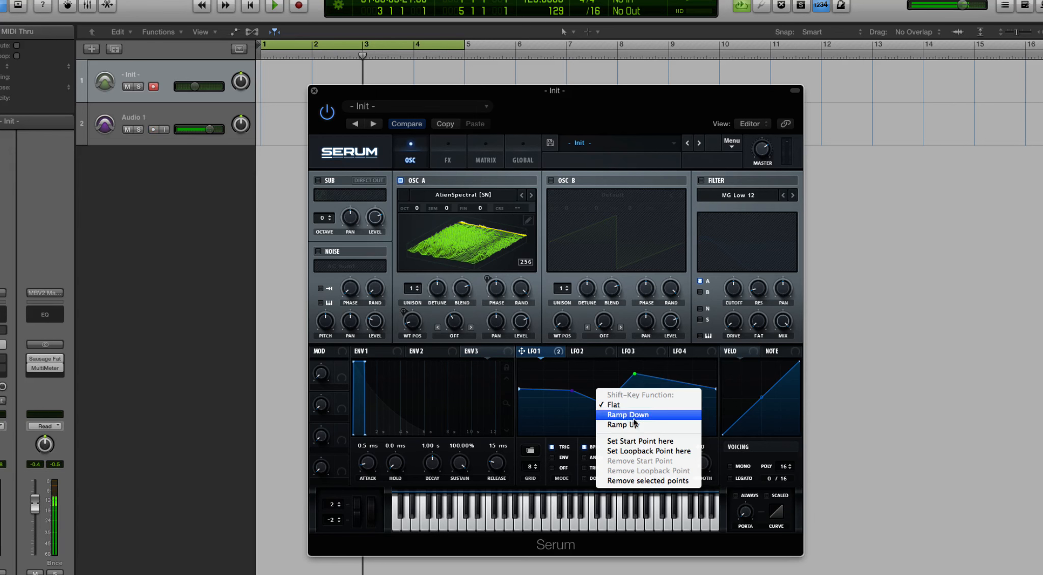
{"action": "left_click", "coordinate": [632, 416]}
- Move the selected points lower and earlier, and set LFO 1's start point at the dip
{"action": "left_click_drag", "start_coordinate": [606, 405], "coordinate": [588, 417]}
{"action": "right_click", "coordinate": [588, 416]}
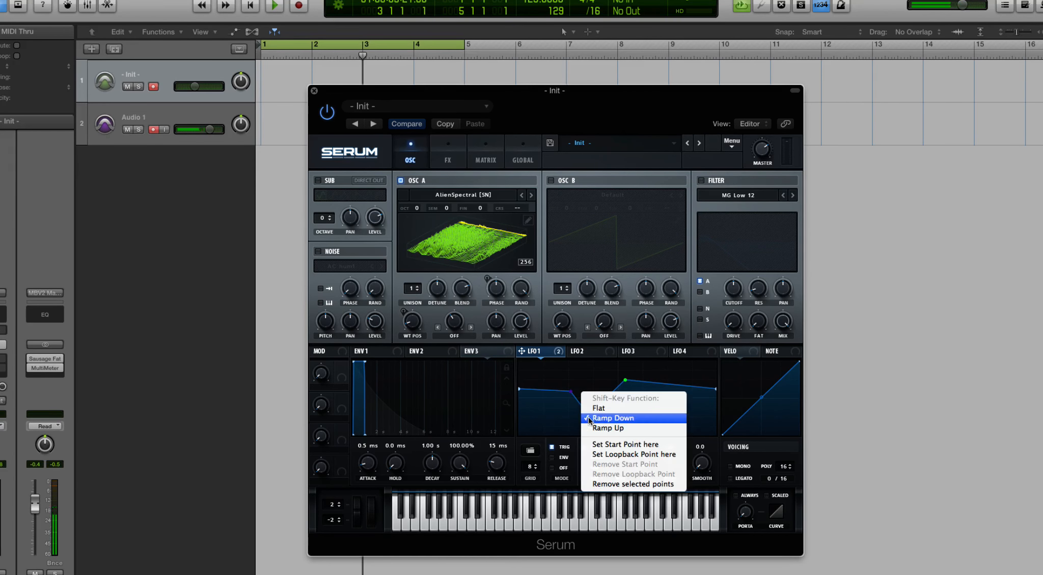
{"action": "left_click", "coordinate": [651, 446]}
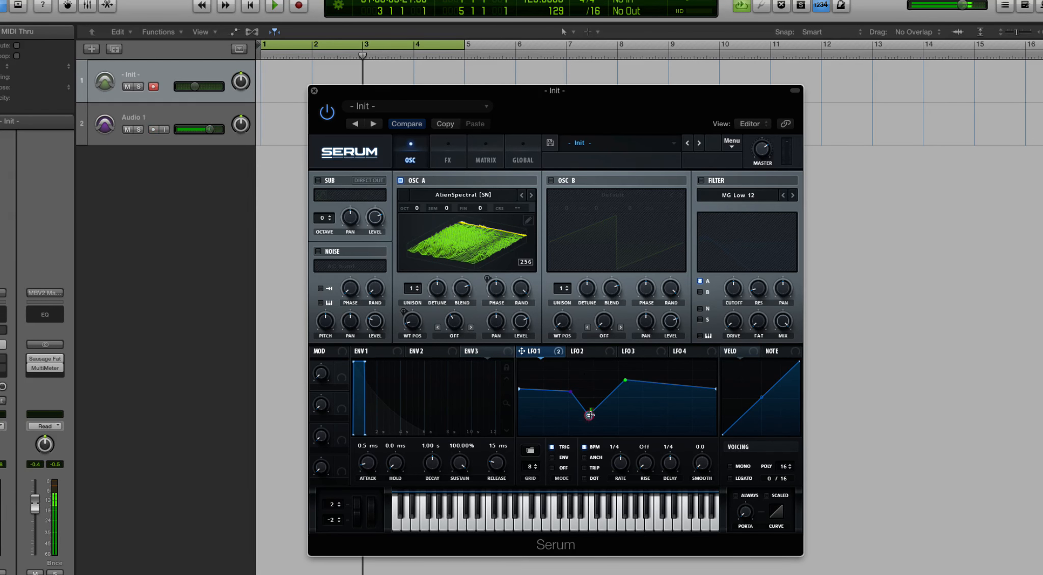
- Remove the selected points from LFO 1's shape and switch to LFO 2
{"action": "right_click", "coordinate": [625, 381]}
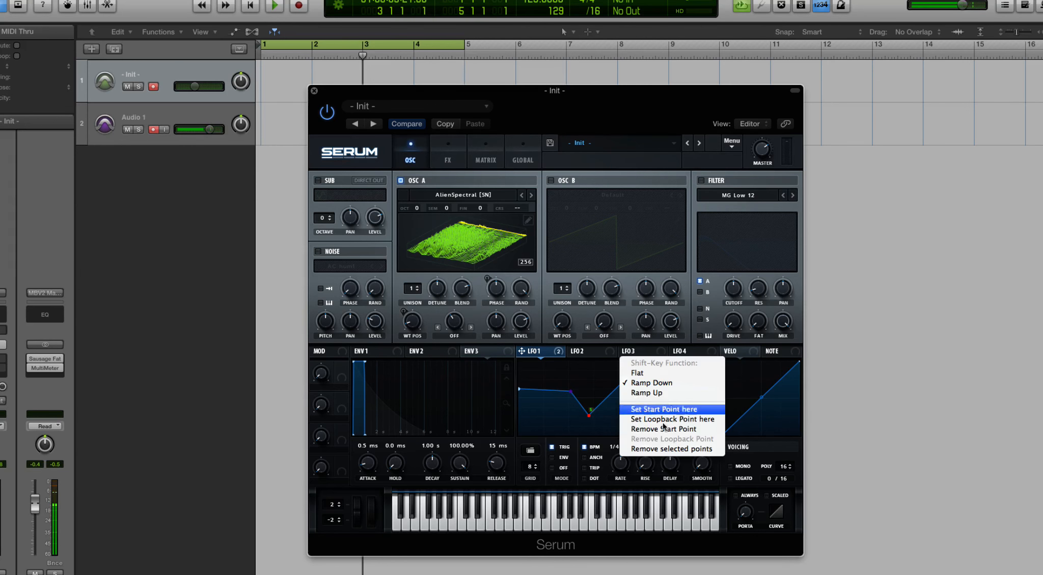
{"action": "left_click", "coordinate": [682, 449]}
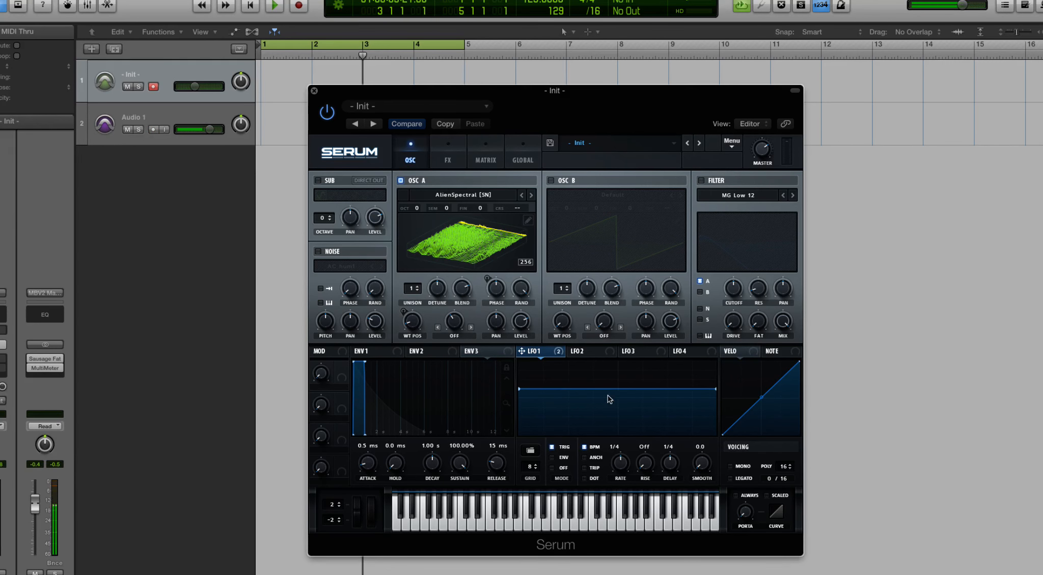
{"action": "left_click", "coordinate": [634, 351]}
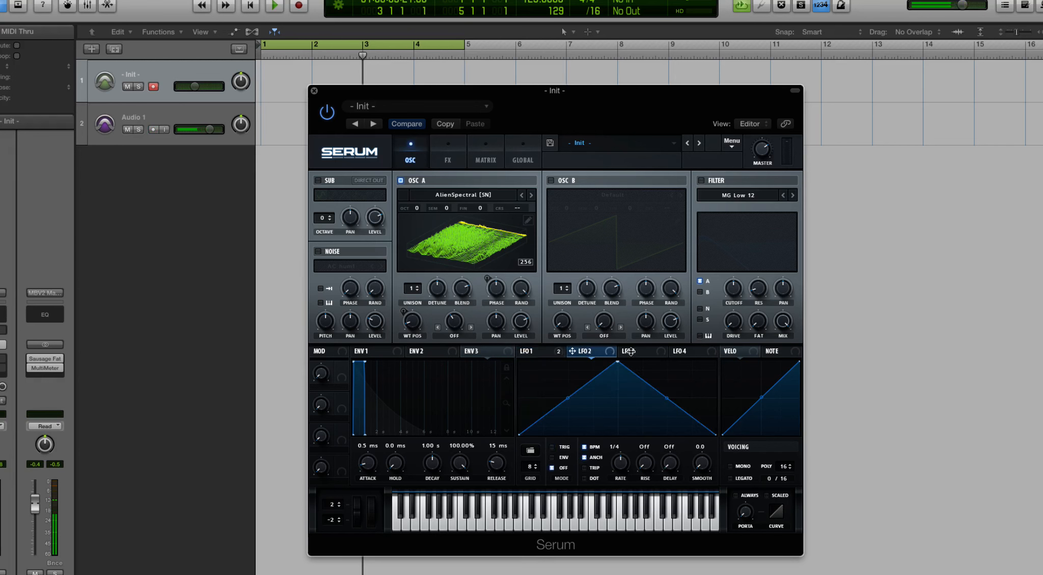